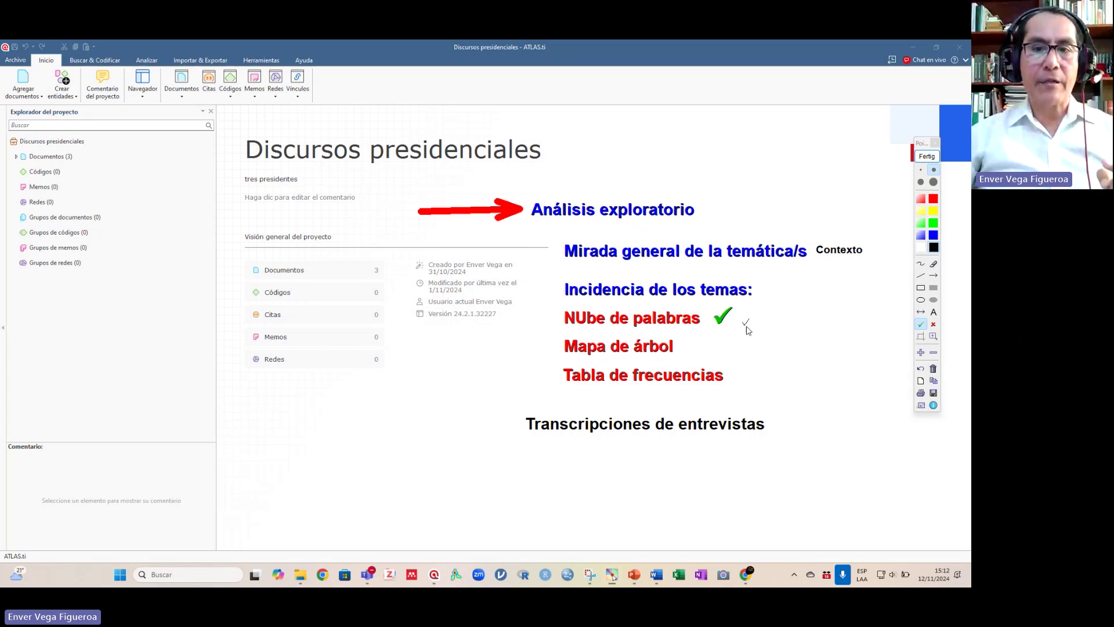
Step: Place green check marks beside "Mapa de árbol" and "Tabla de frecuencias", and close the screen annotation
left_click(709, 347)
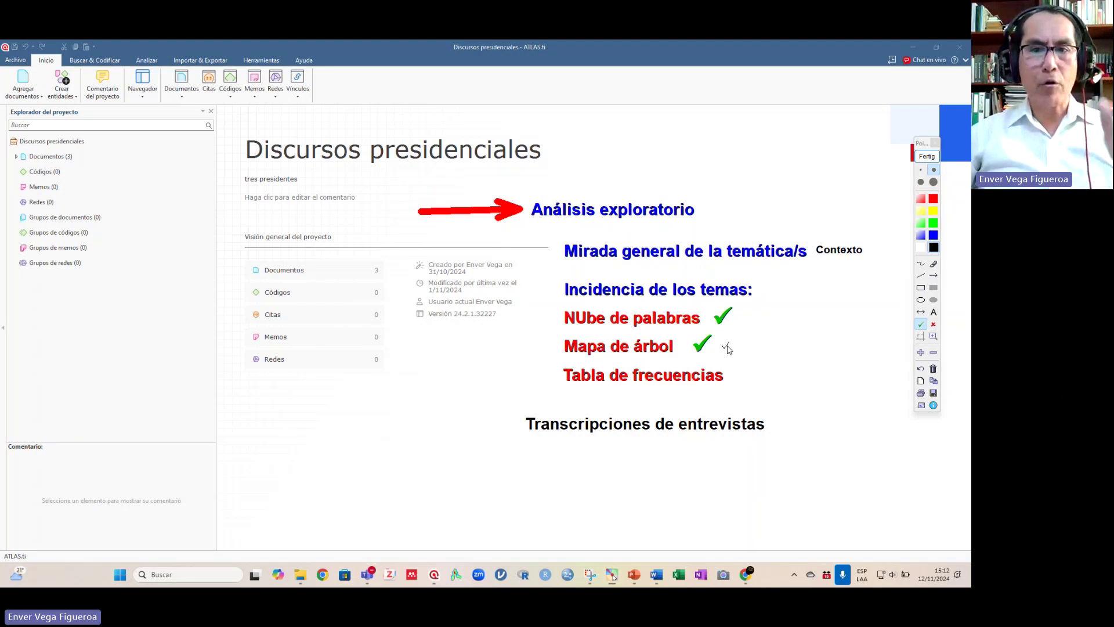
left_click(754, 380)
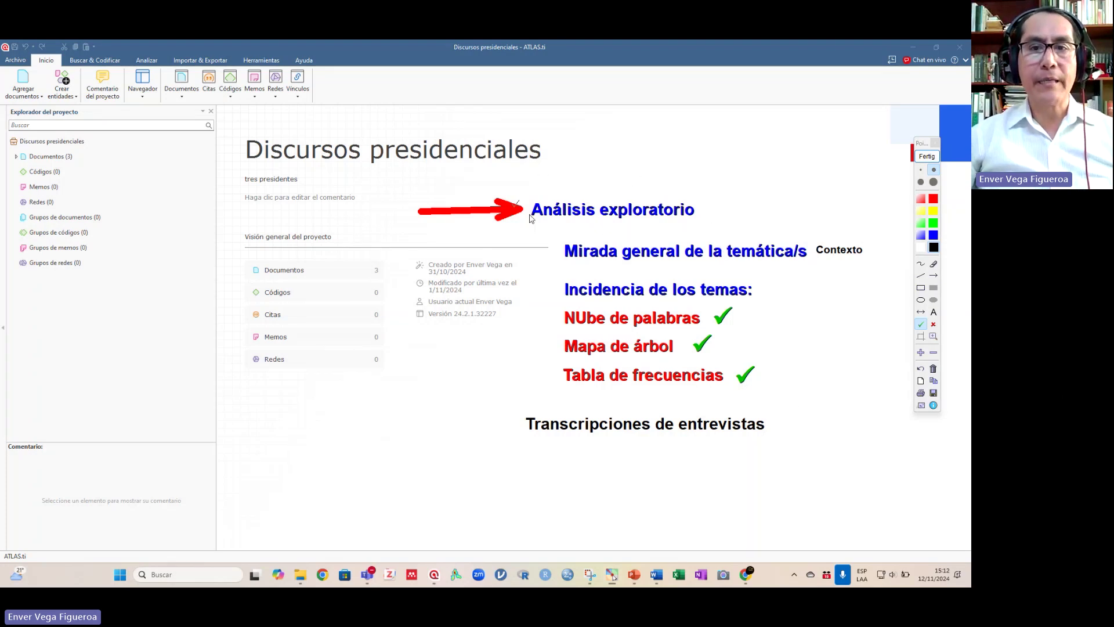
left_click(927, 156)
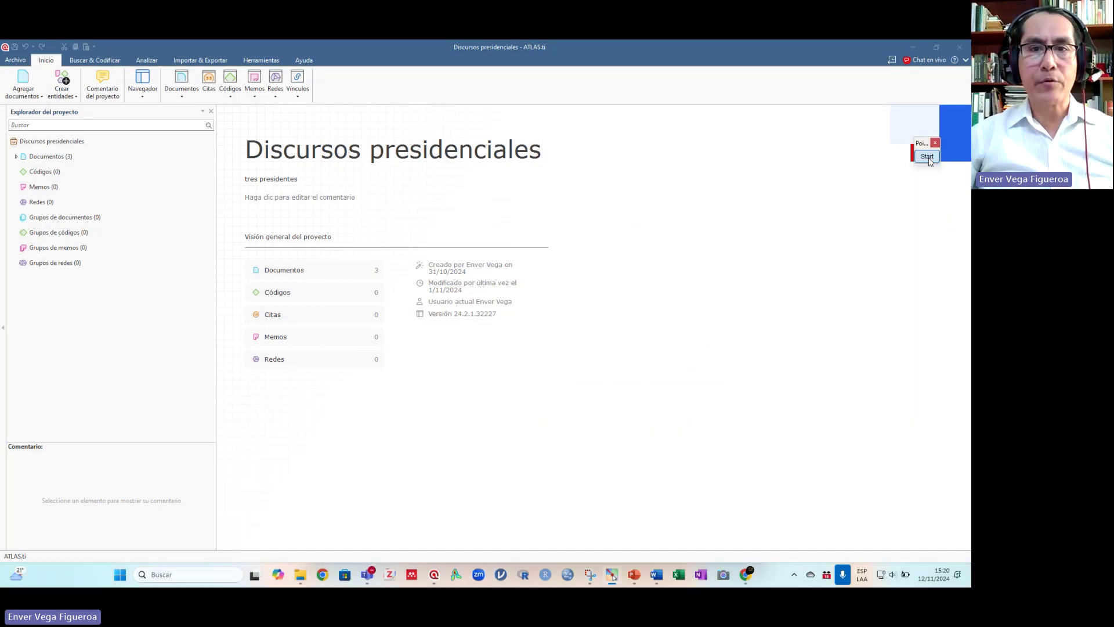
left_click(926, 156)
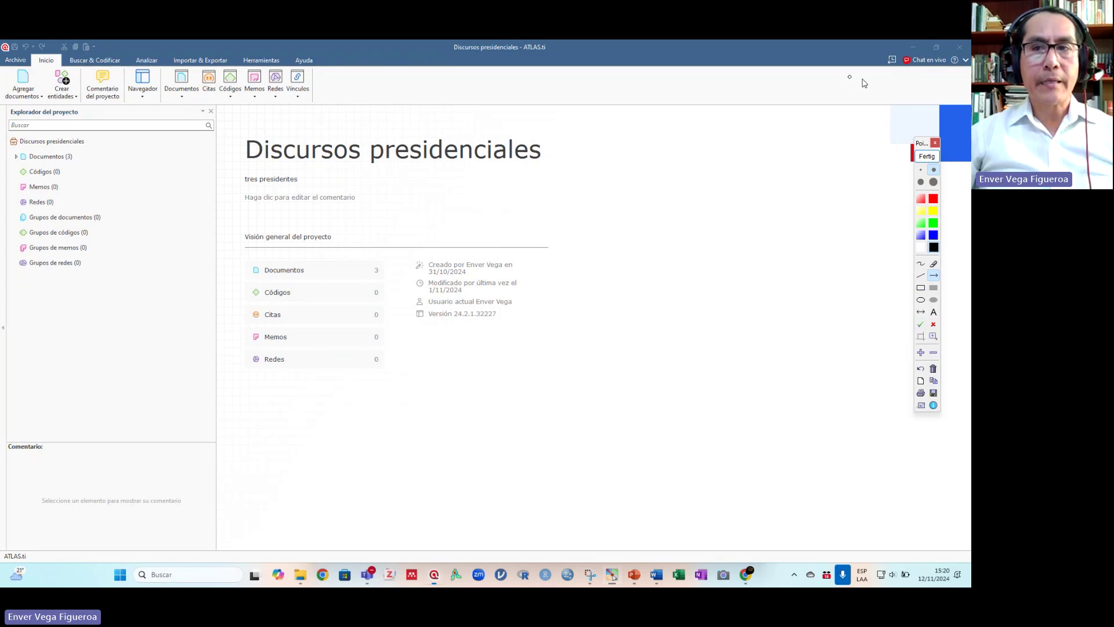
left_click(927, 156)
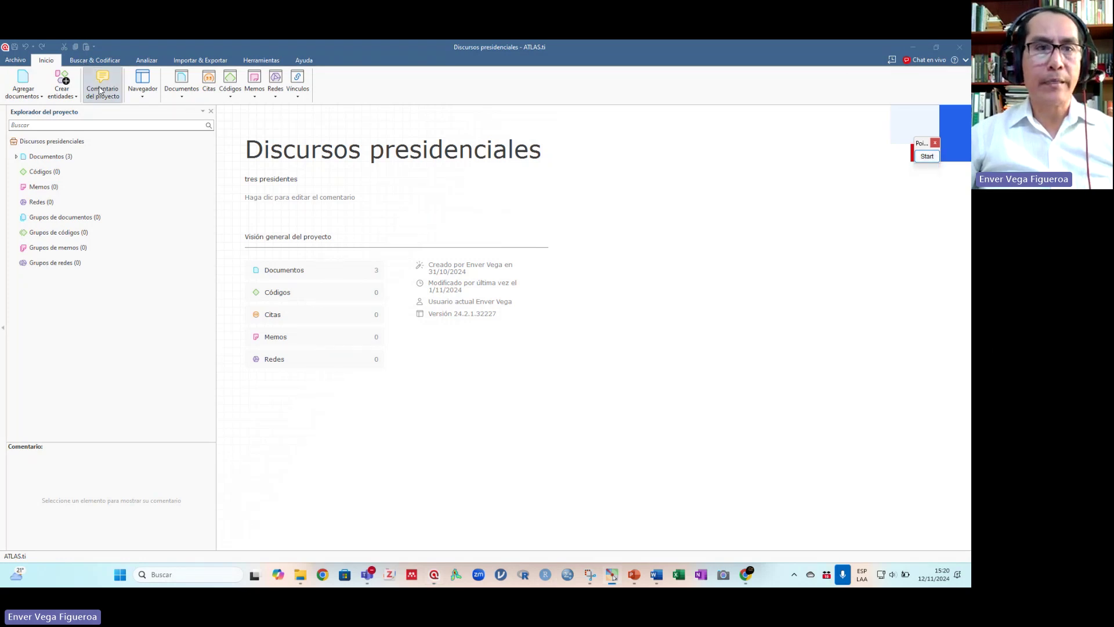
Step: Show the Buscar & Codificar commands and draw black arrows at that heading and at Frecuencias de palabras, then end the annotation
left_click(94, 60)
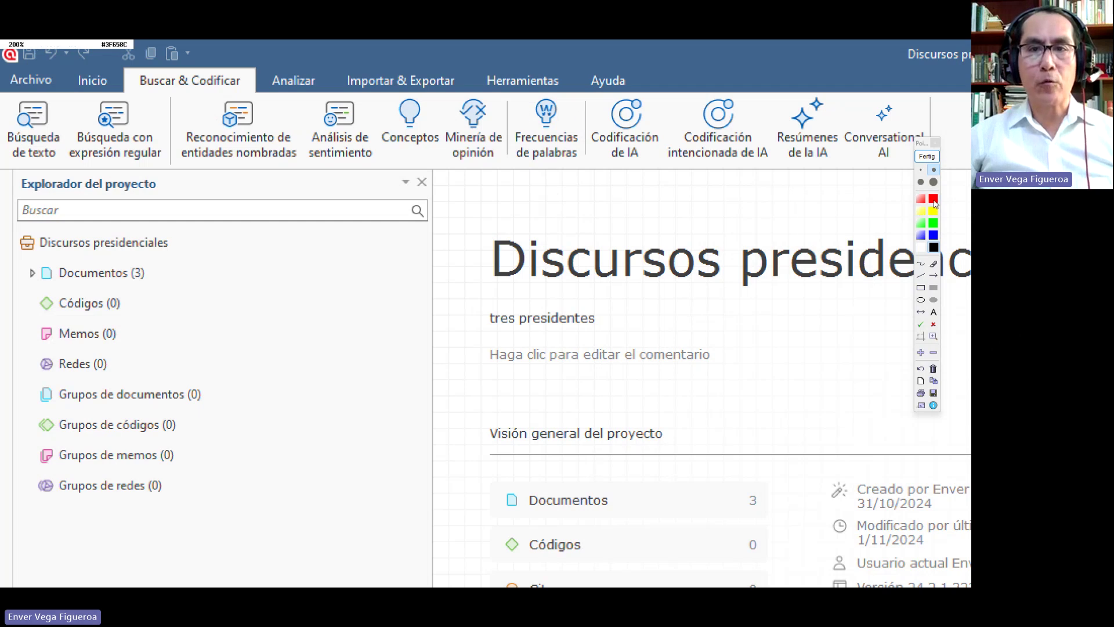
left_click(934, 353)
left_click(933, 275)
left_click_drag(96, 76, 95, 63)
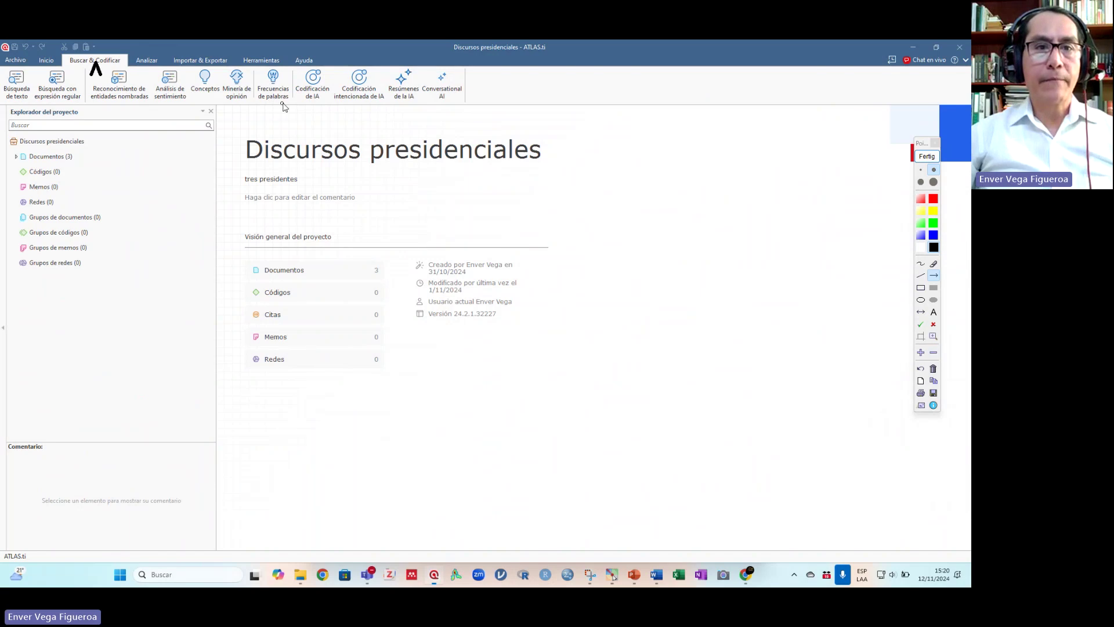
left_click_drag(272, 98, 272, 85)
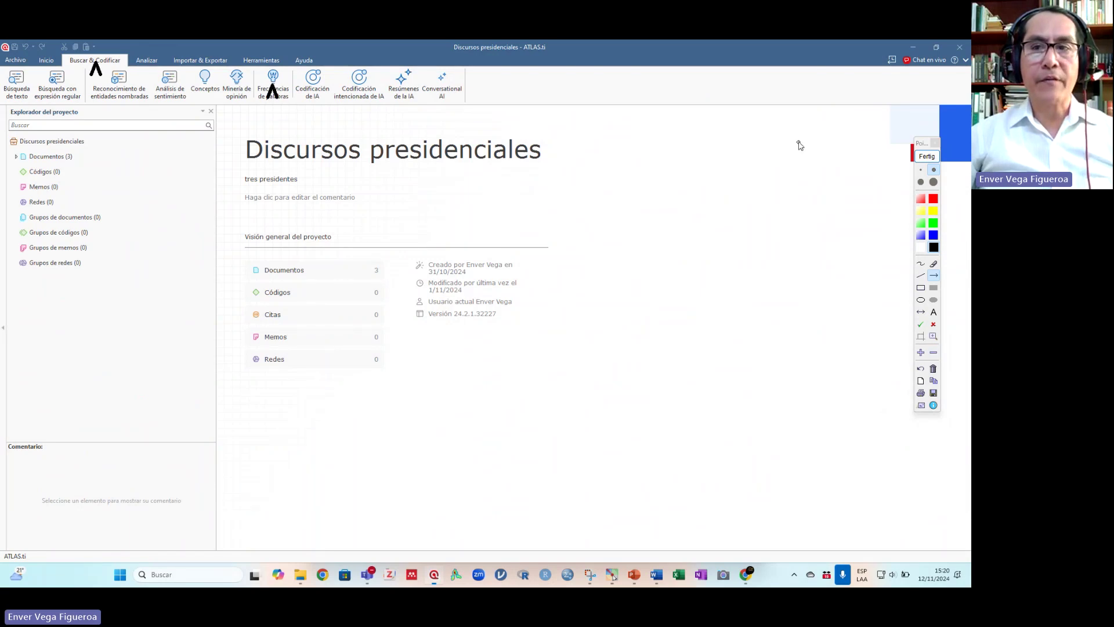
left_click(926, 156)
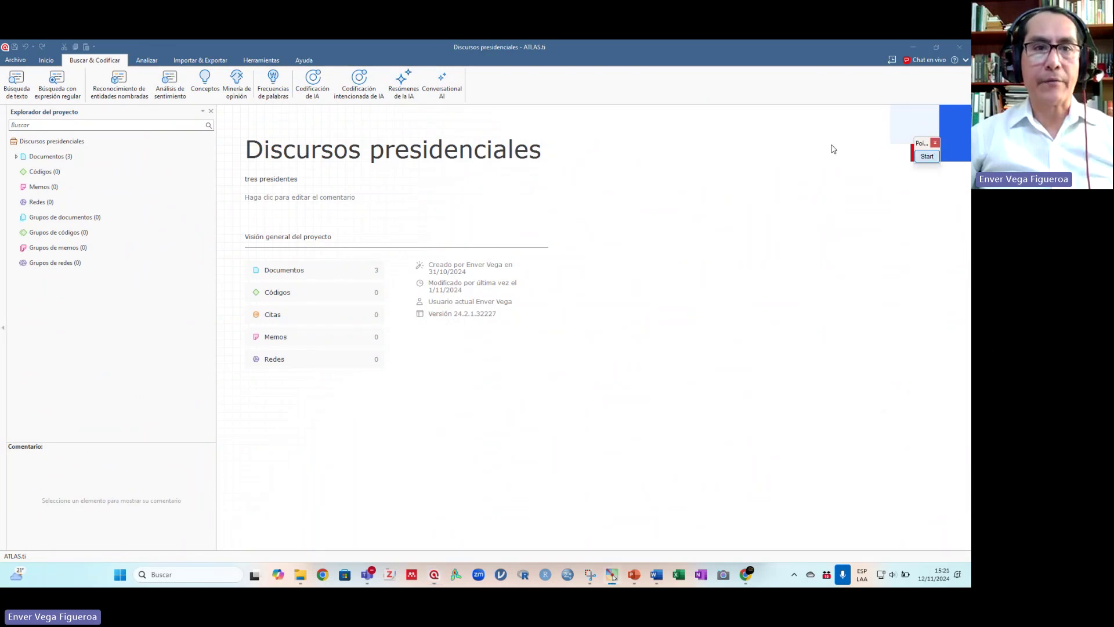
Step: Open the word frequencies analysis and include the document D1: Boluarte, 2024
left_click(281, 94)
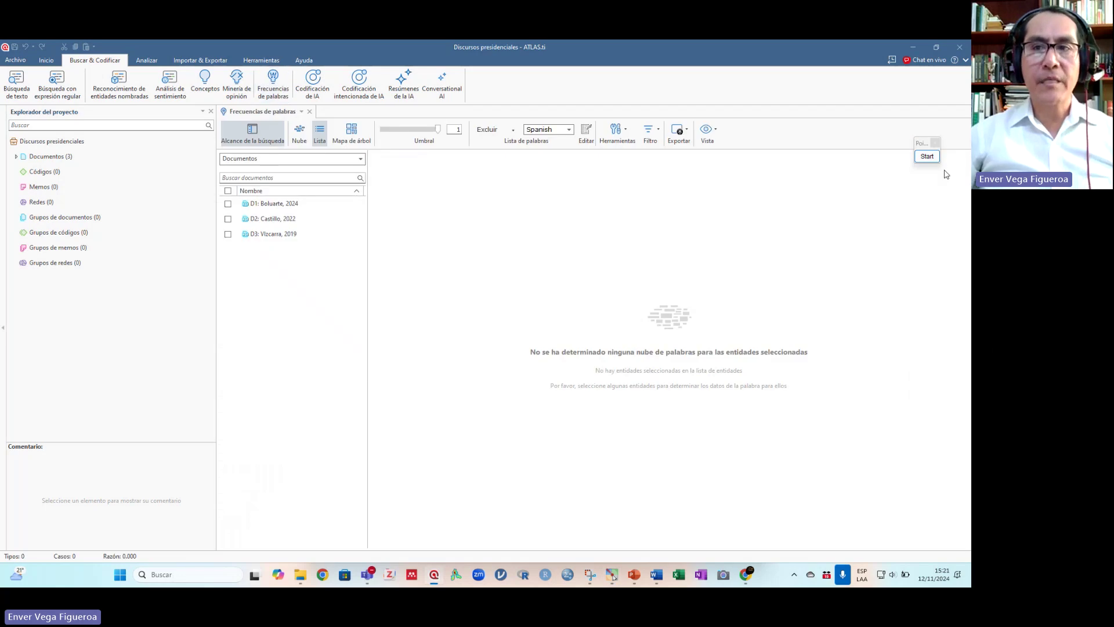
left_click(926, 156)
left_click(921, 353)
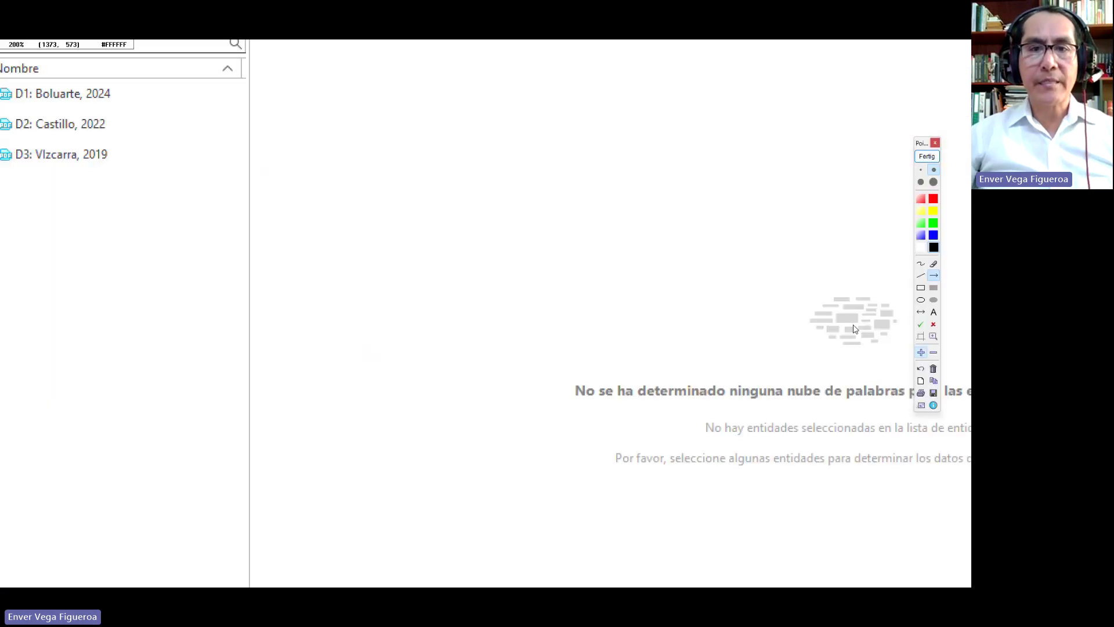
left_click_drag(483, 157, 650, 347)
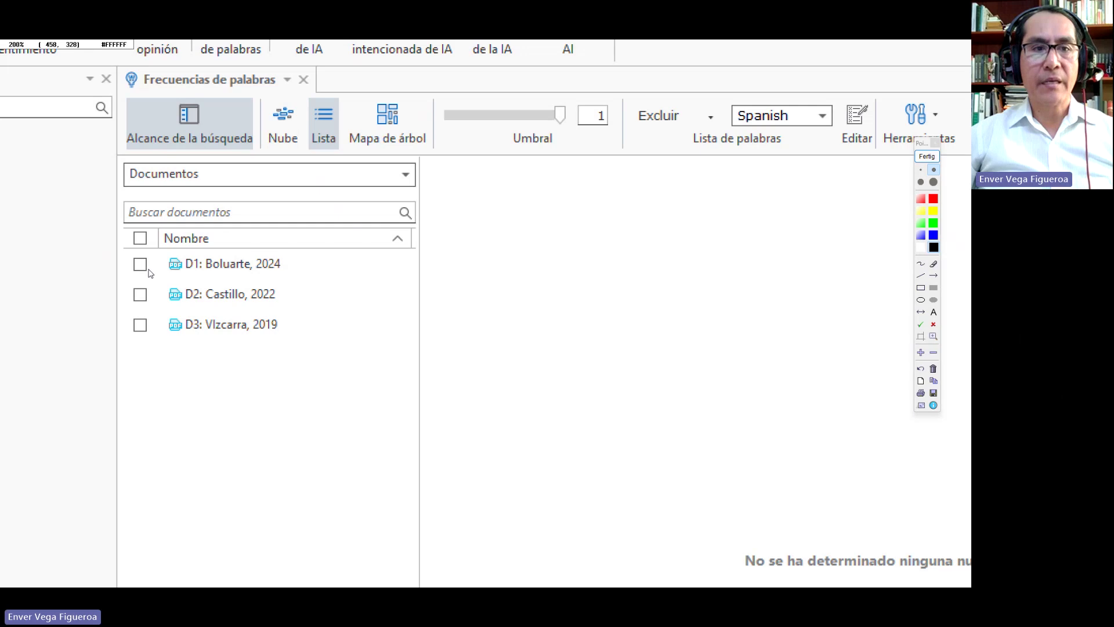
left_click(921, 326)
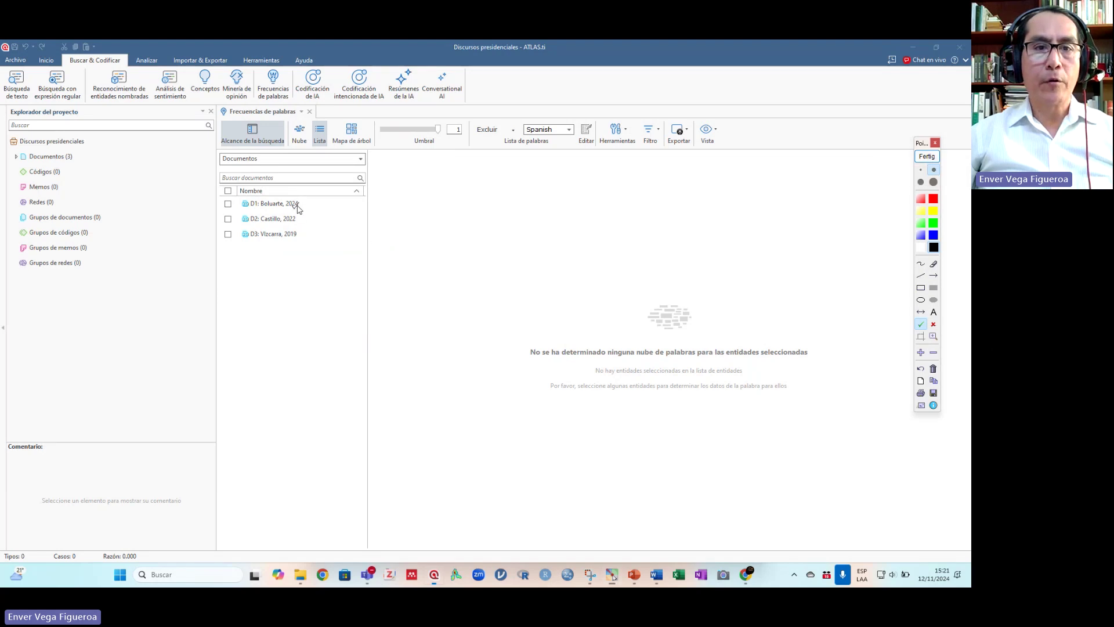
left_click(930, 157)
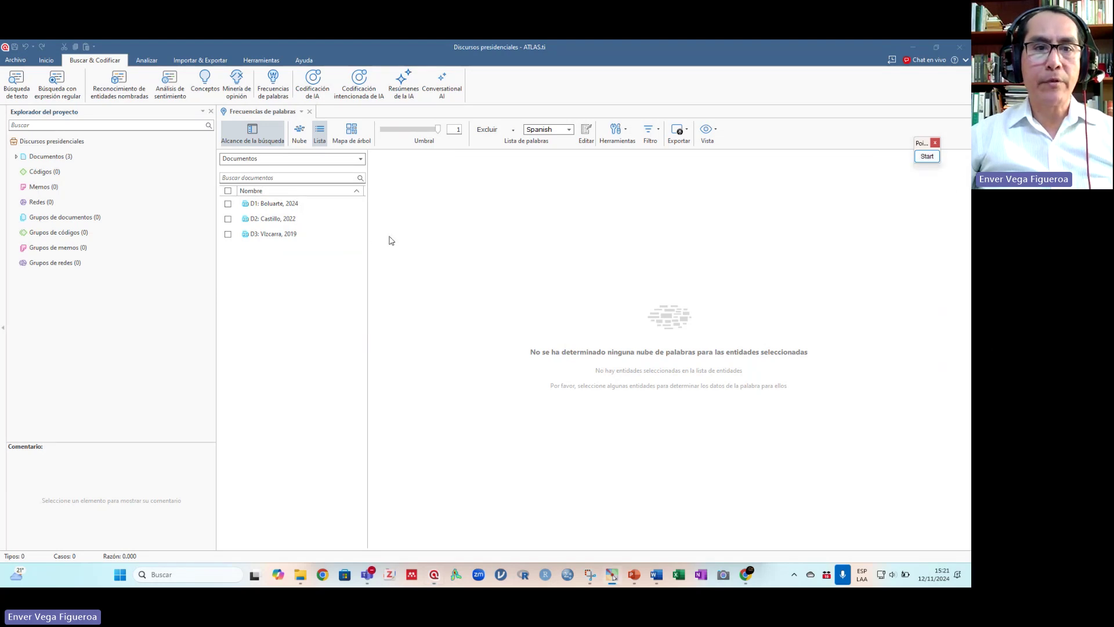
left_click(228, 203)
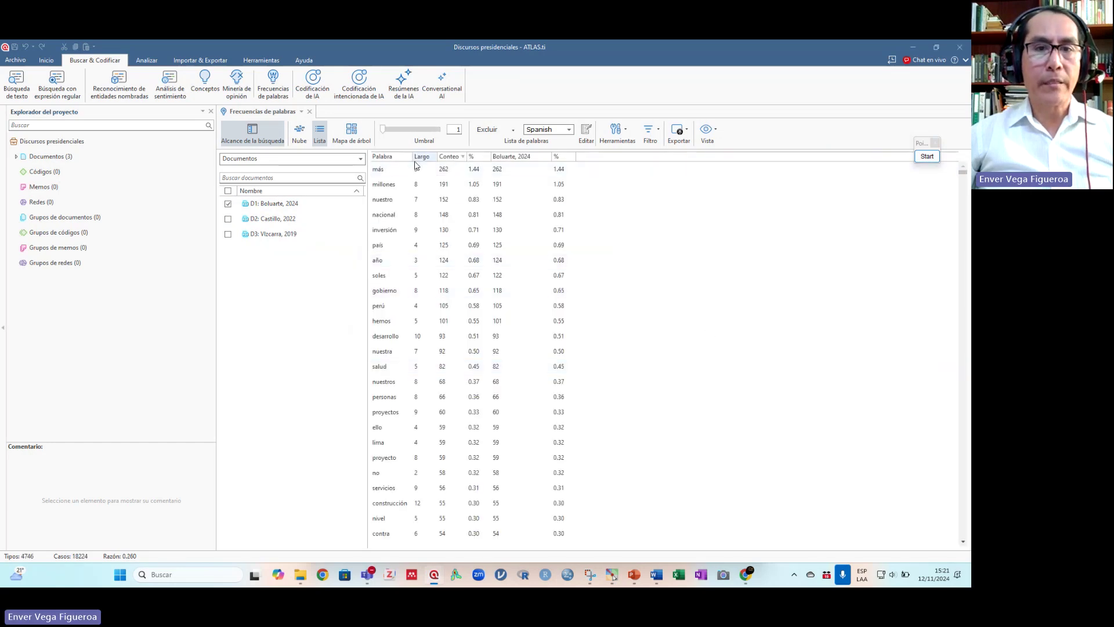
Step: Add the documents D2: Castillo, 2022 and D3: VIzcarra, 2019 to the word frequency list and compare their columns
left_click(632, 226)
left_click(927, 156)
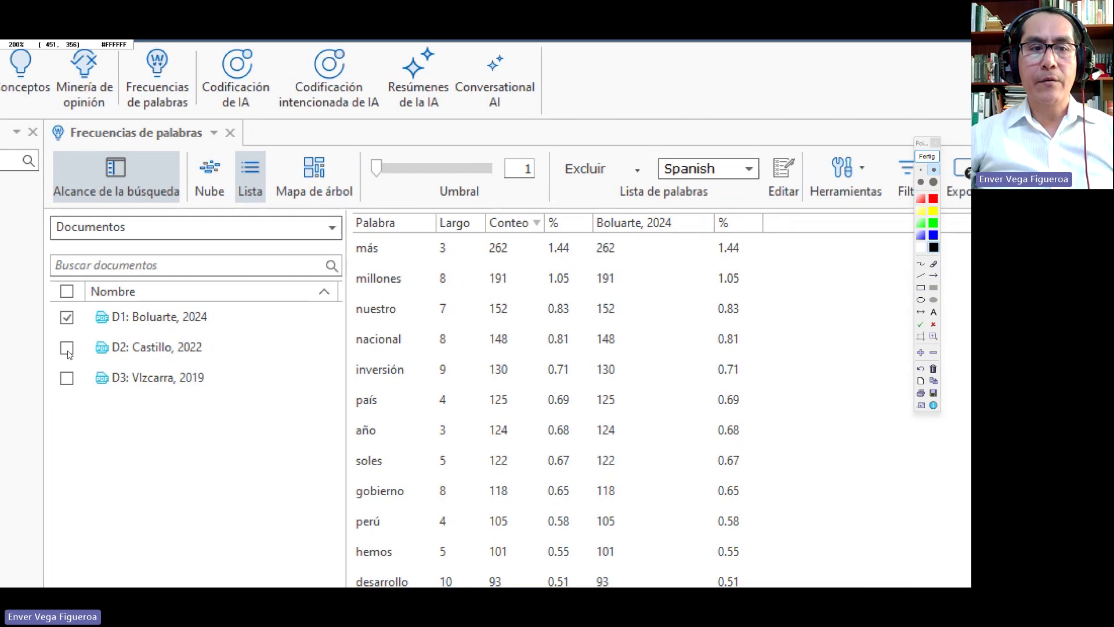
left_click(926, 157)
left_click(228, 219)
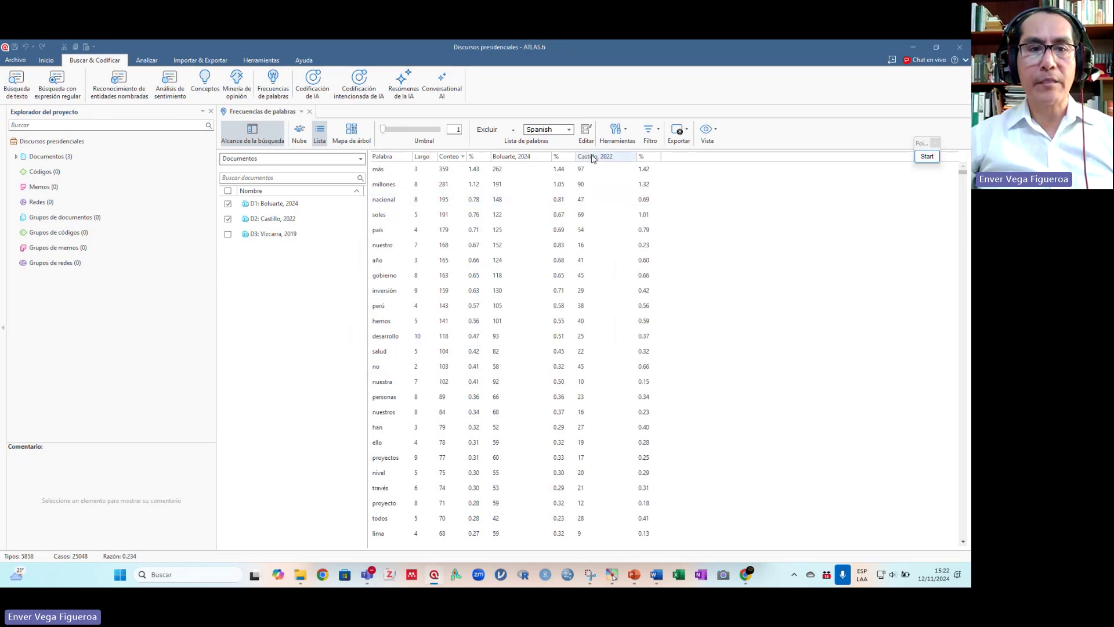
left_click(228, 237)
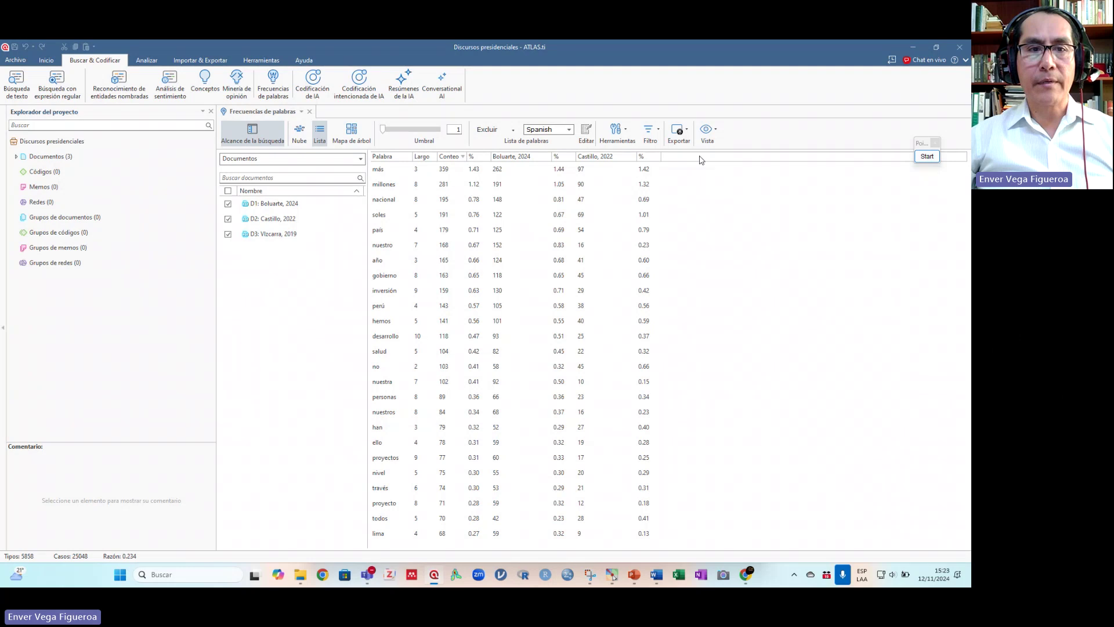
left_click(927, 156)
scroll(539, 163, "up", 1)
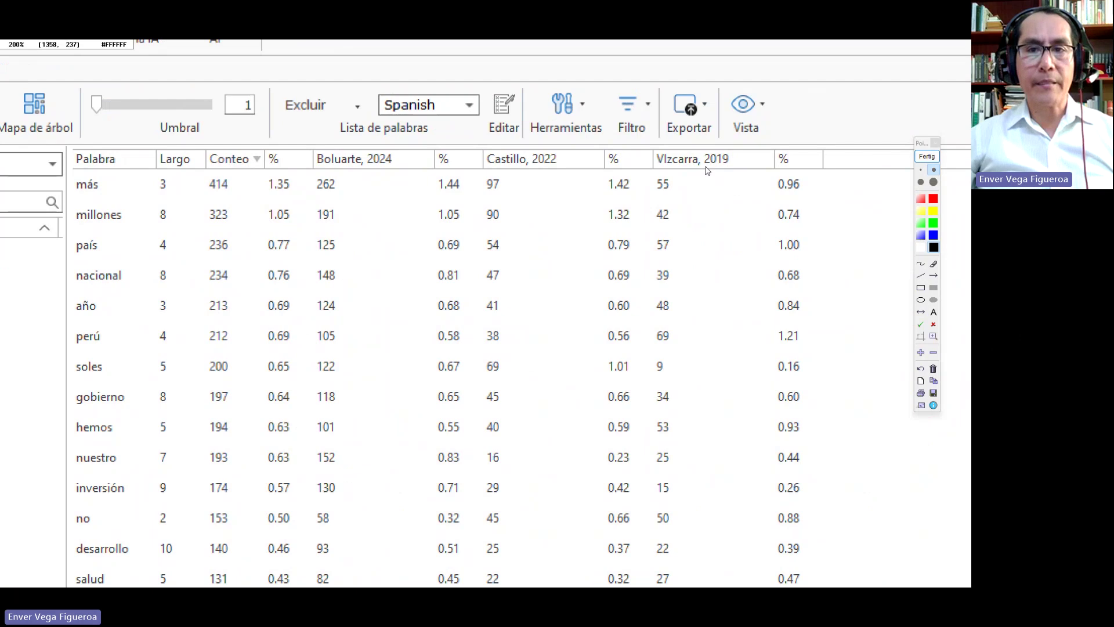
left_click_drag(578, 259, 594, 264)
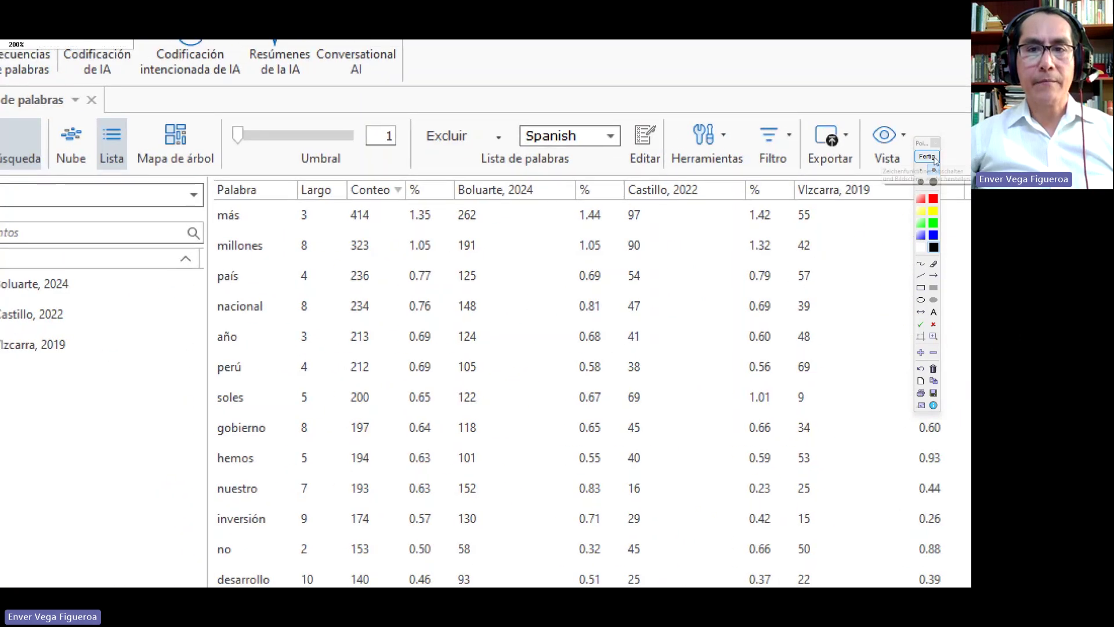
left_click(927, 157)
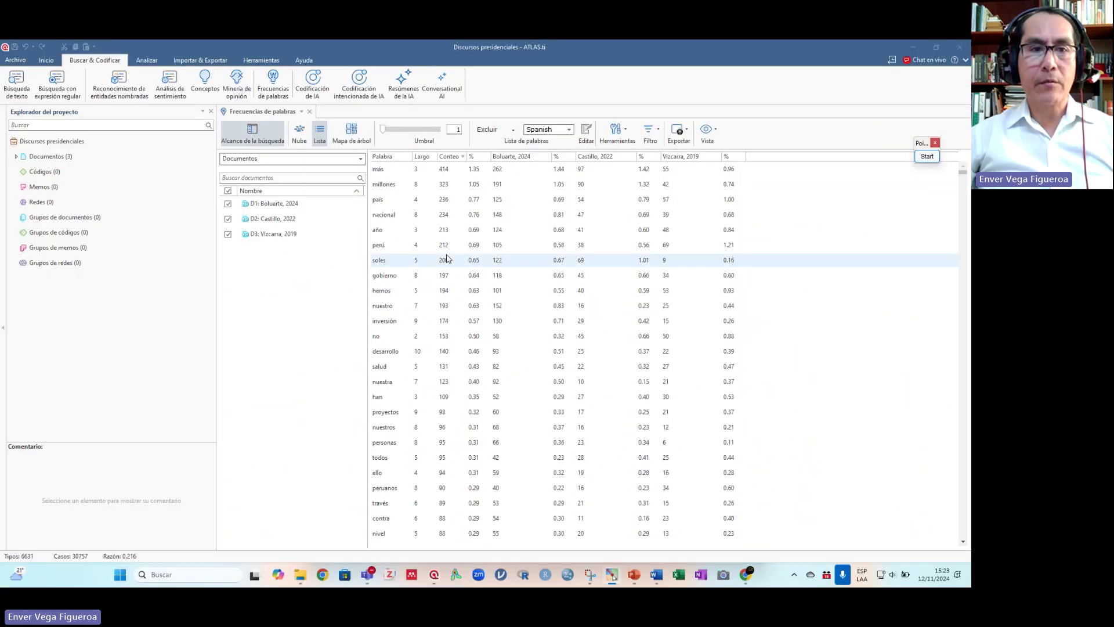
Step: Limit the word frequency list to D1: Boluarte, 2024 and sort it by count in descending order
left_click(228, 235)
left_click(228, 220)
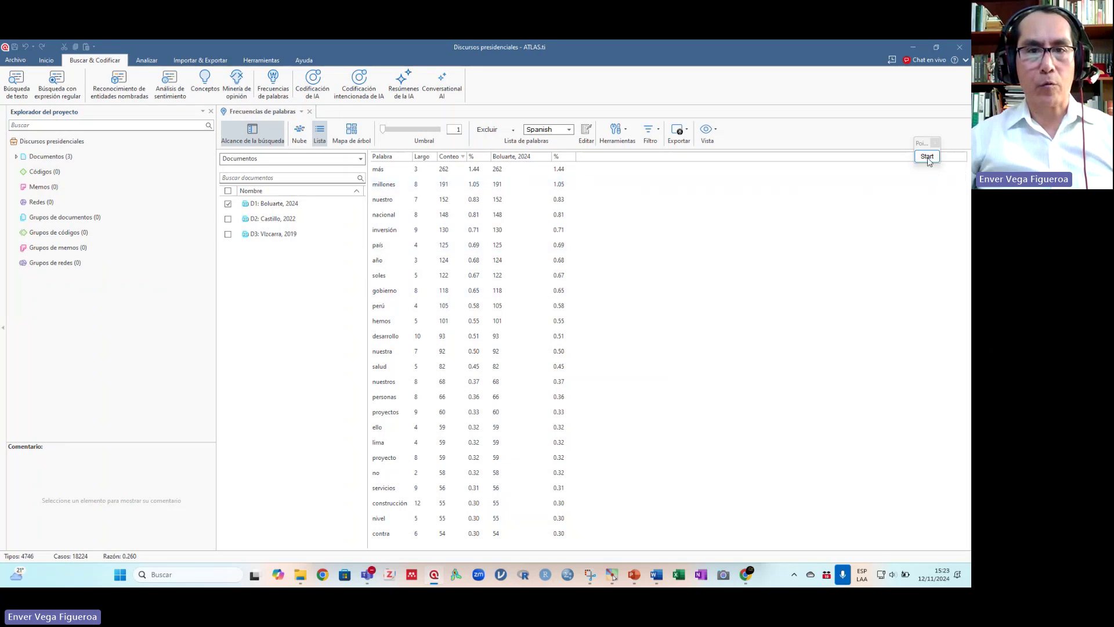
left_click(453, 158)
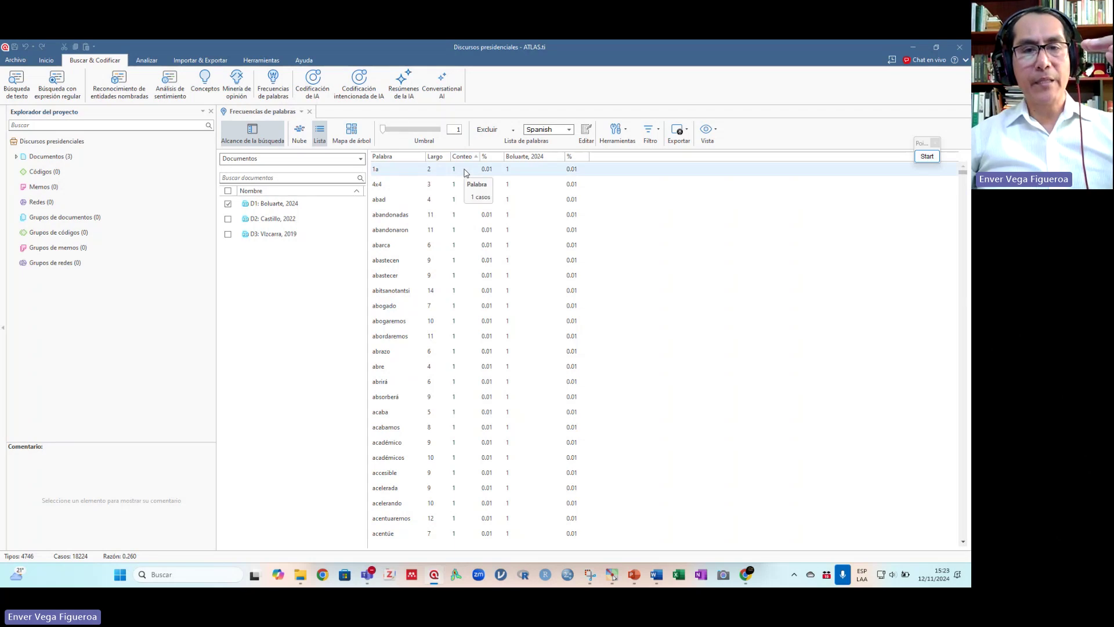
left_click(464, 157)
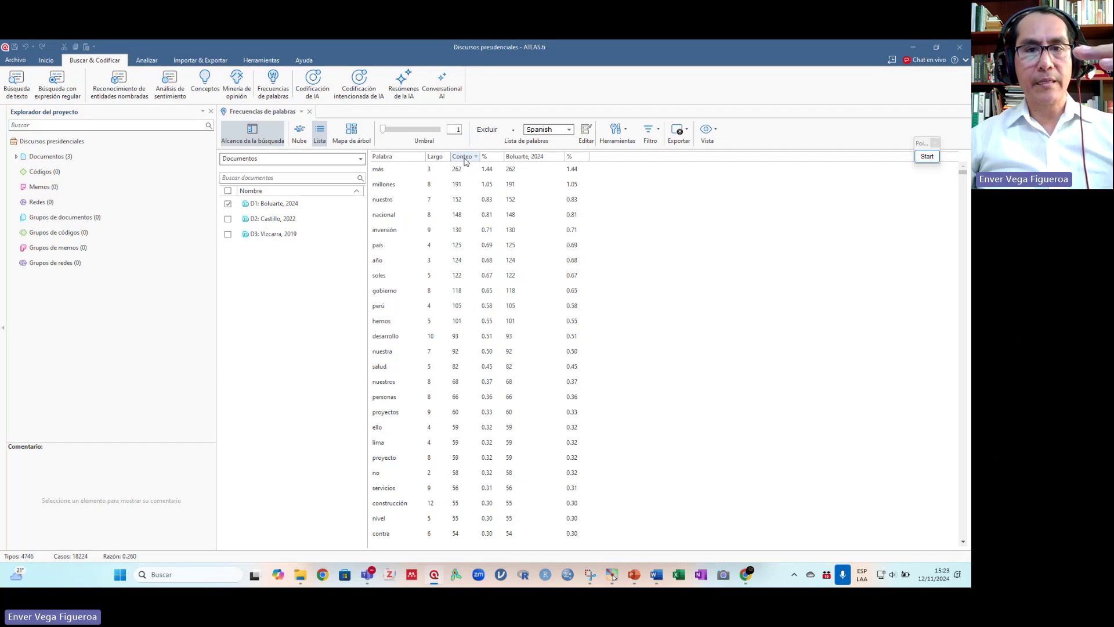
left_click(927, 157)
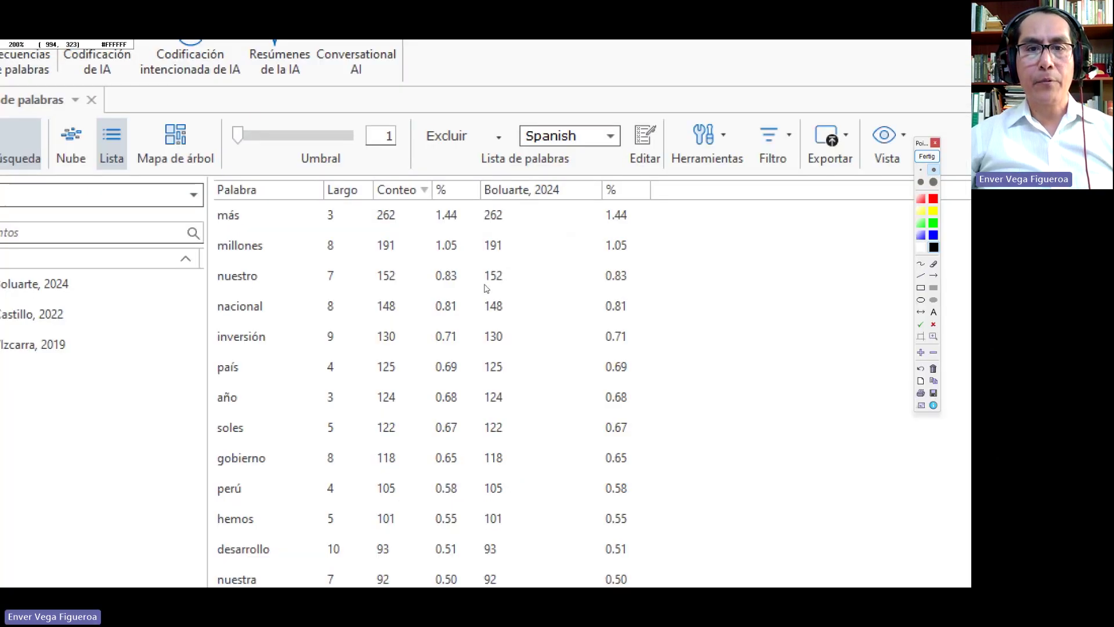
left_click_drag(496, 287, 614, 263)
left_click_drag(549, 252, 581, 253)
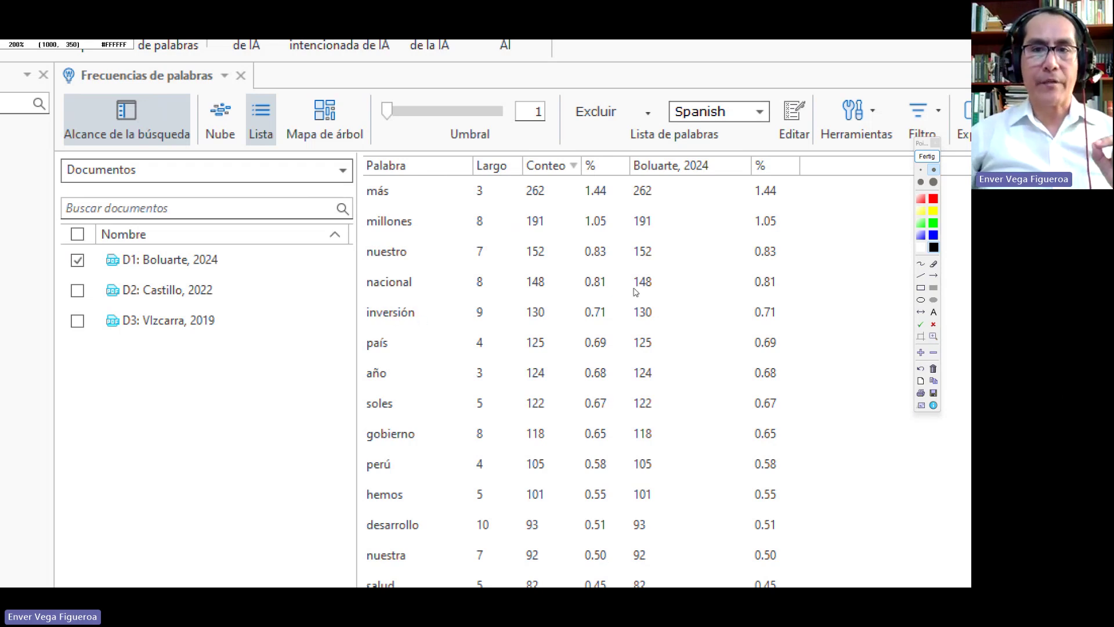
Step: Add the word "más" to the exclusion list of the word frequency table
right_click(404, 200)
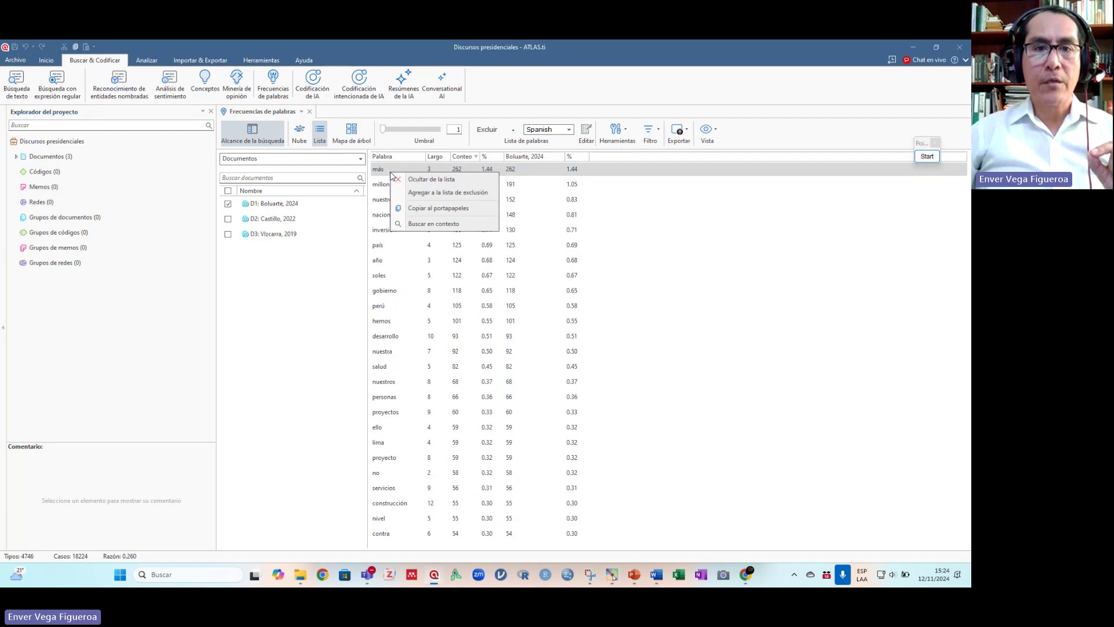
left_click(448, 233)
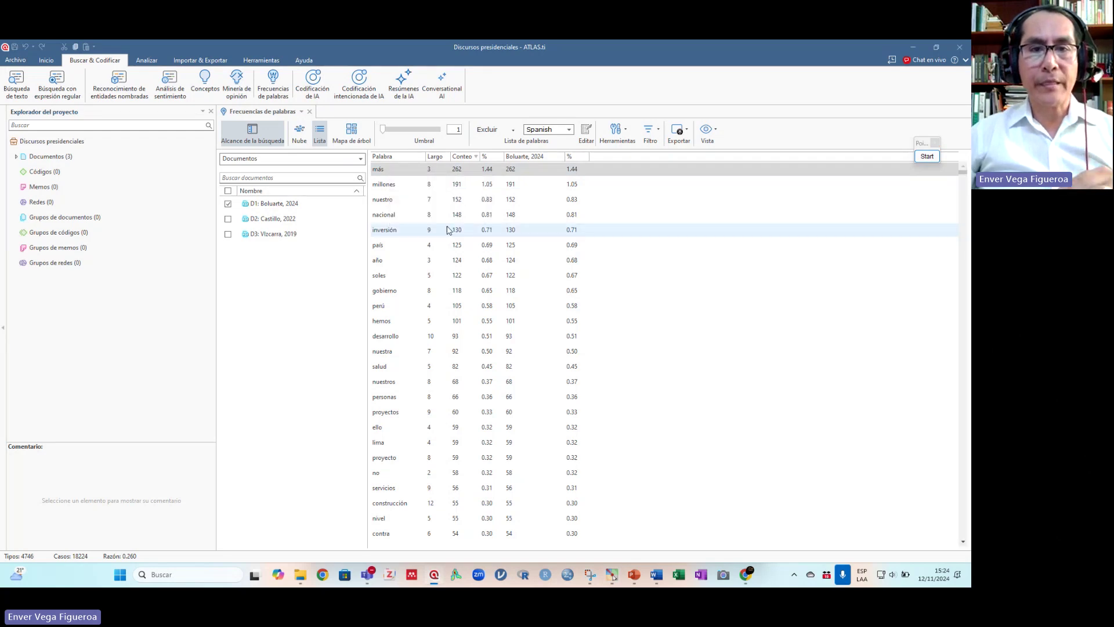
left_click(927, 155)
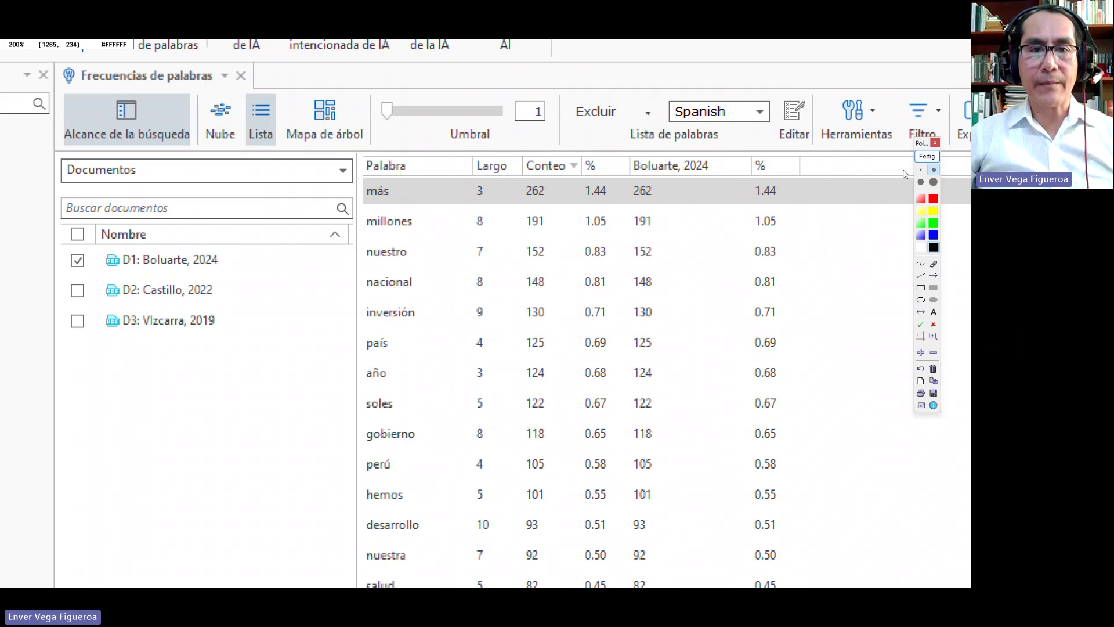
left_click(927, 156)
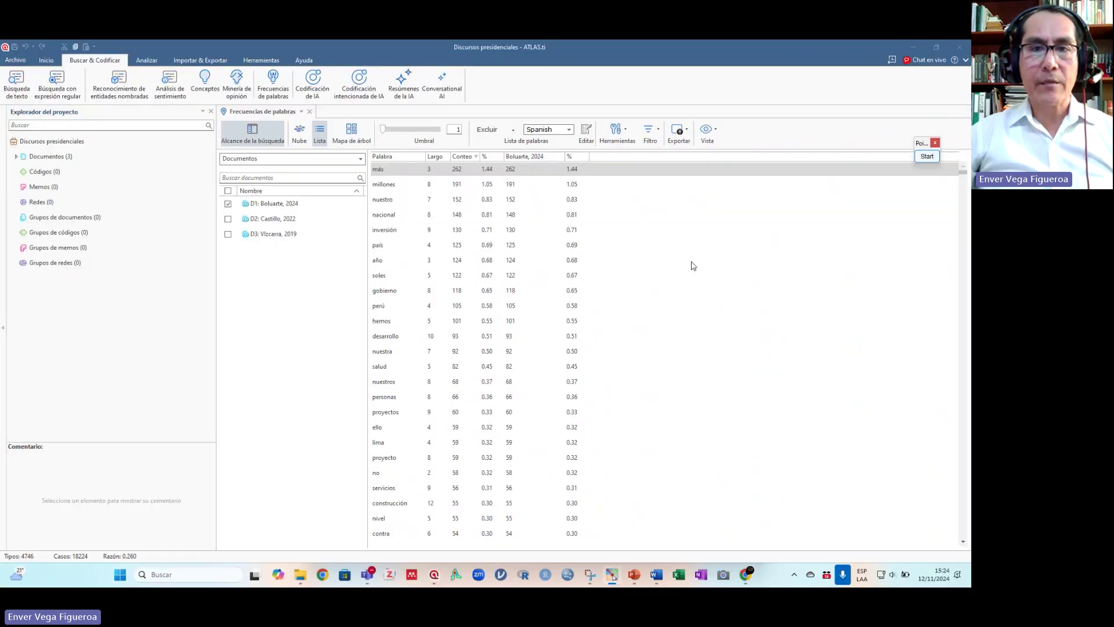
right_click(390, 173)
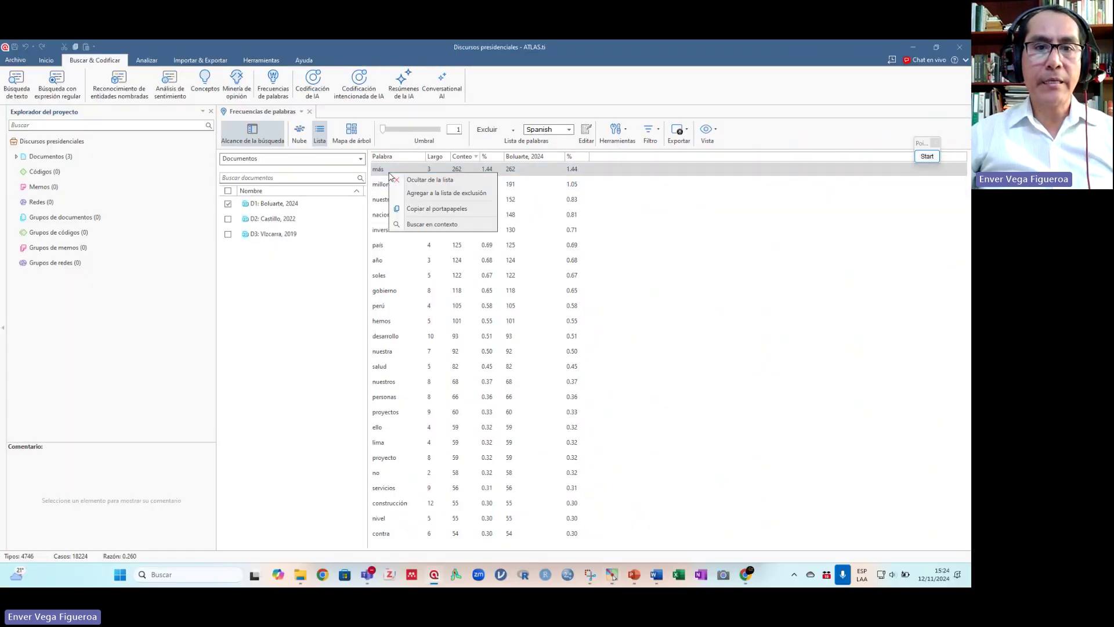
left_click(448, 197)
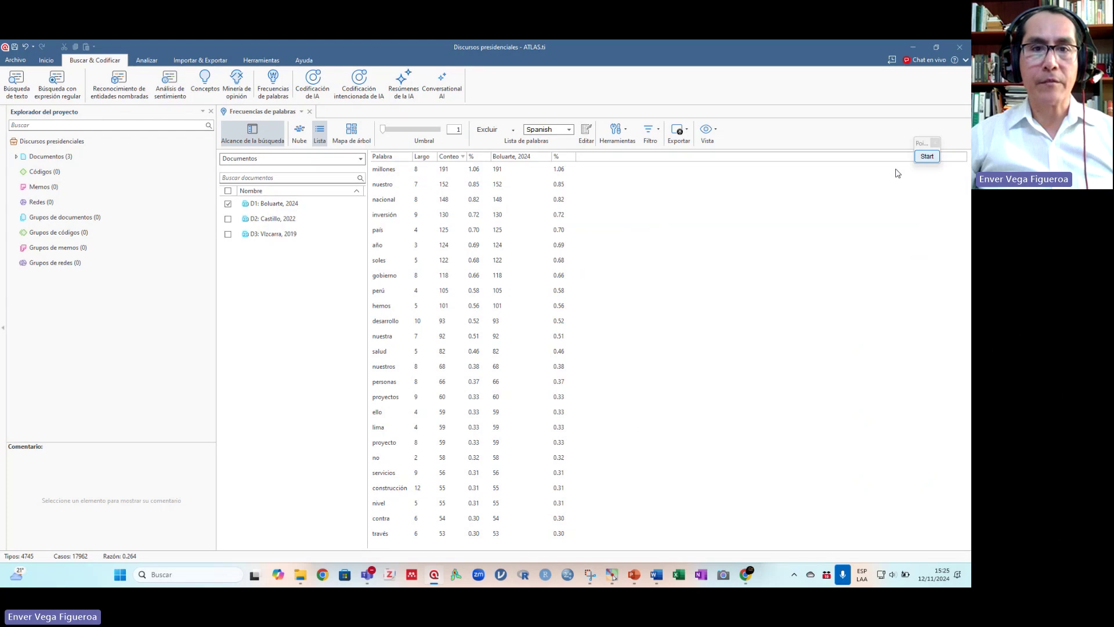
Step: Sort the word frequency list by word length (Largo) in ascending order
left_click(927, 157)
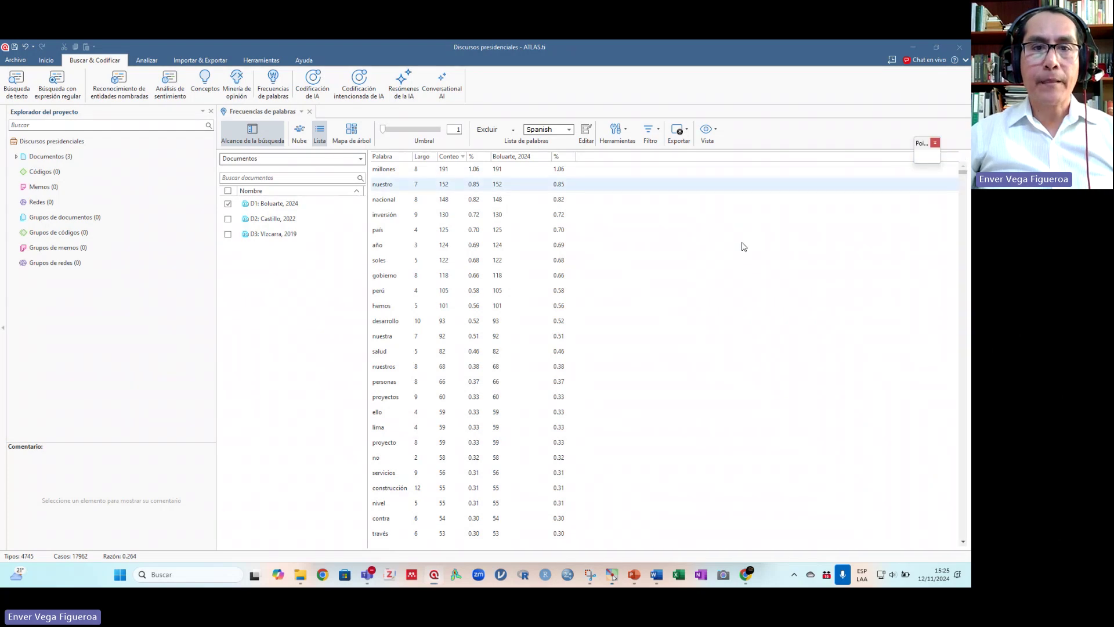
scroll(425, 156, "up", 2)
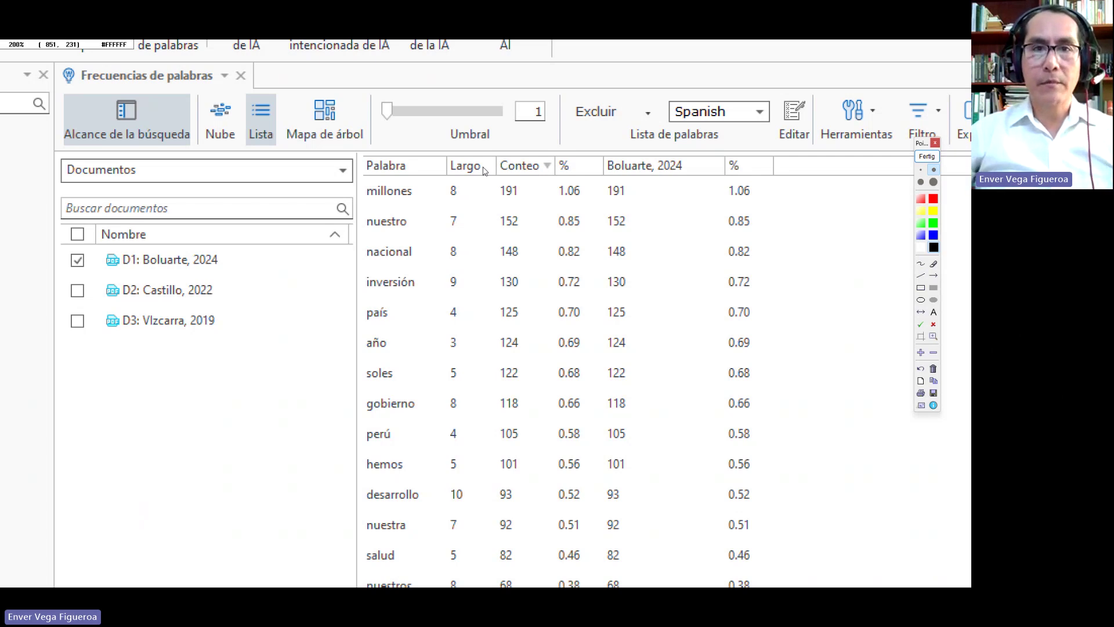
left_click(922, 165)
left_click(423, 156)
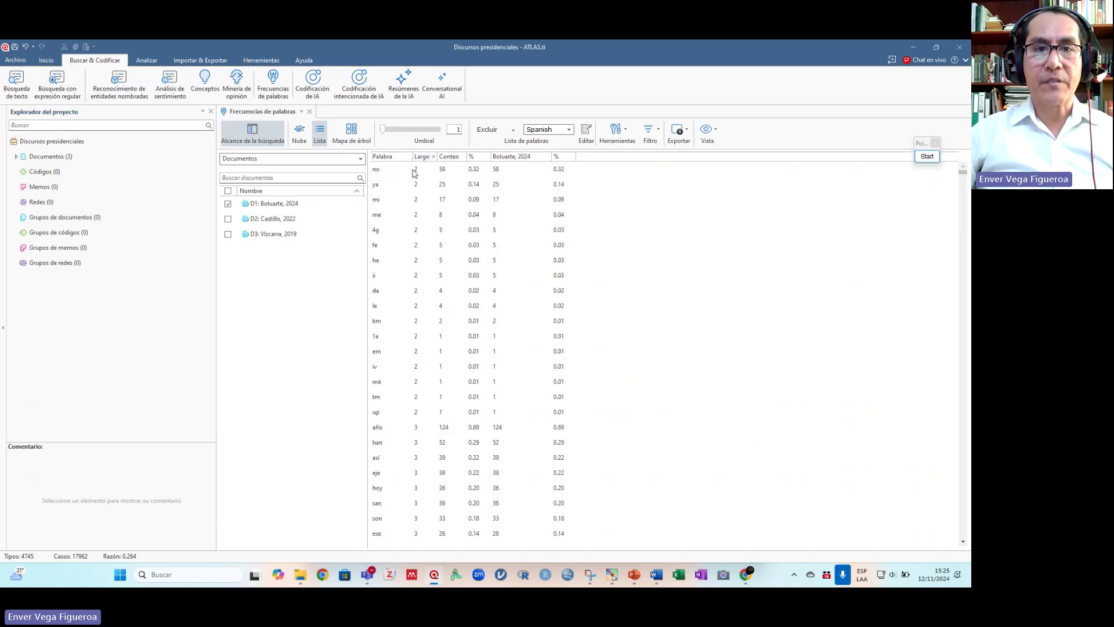
Step: Examine the two- and three-letter words in the frequency list, including an enlarged view, to judge which ones are irrelevant
key("F9")
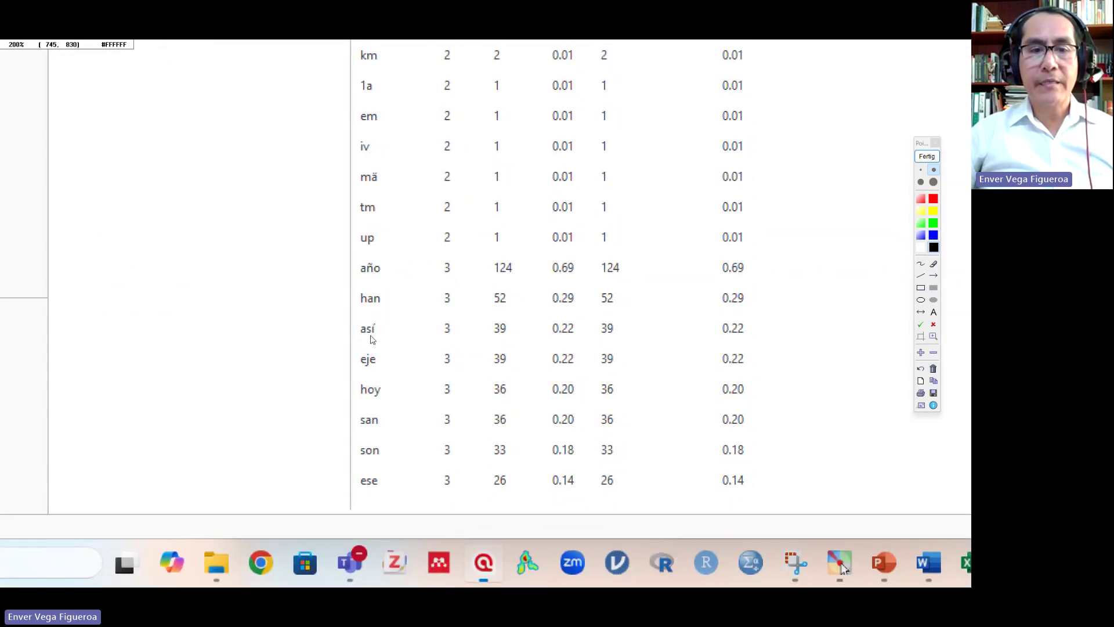
left_click_drag(480, 174, 487, 317)
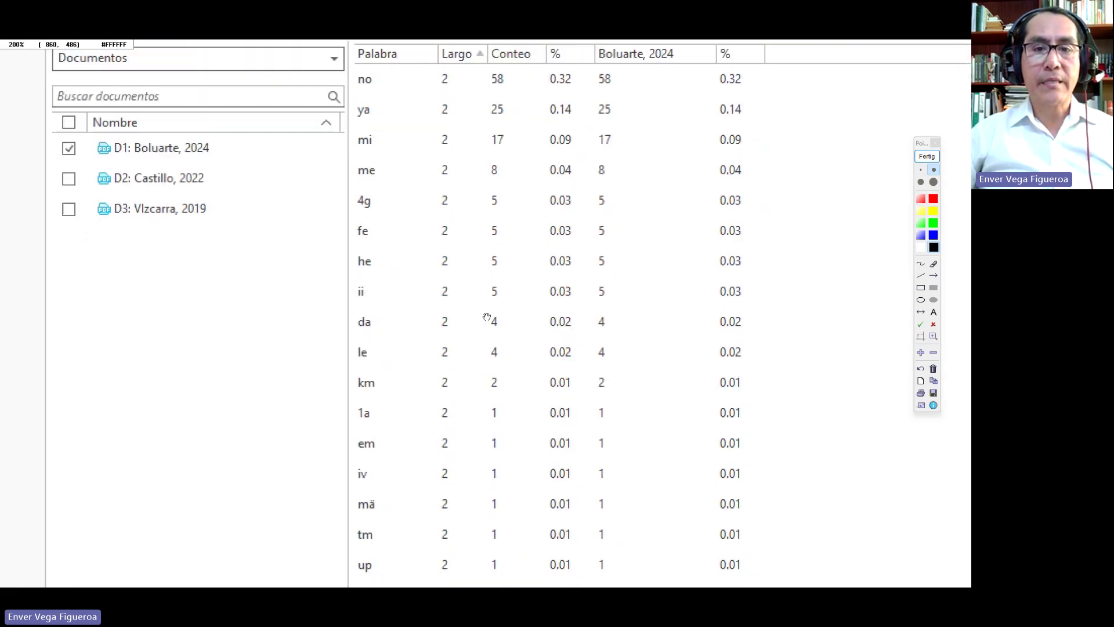
left_click(926, 156)
scroll(431, 359, "down", 10)
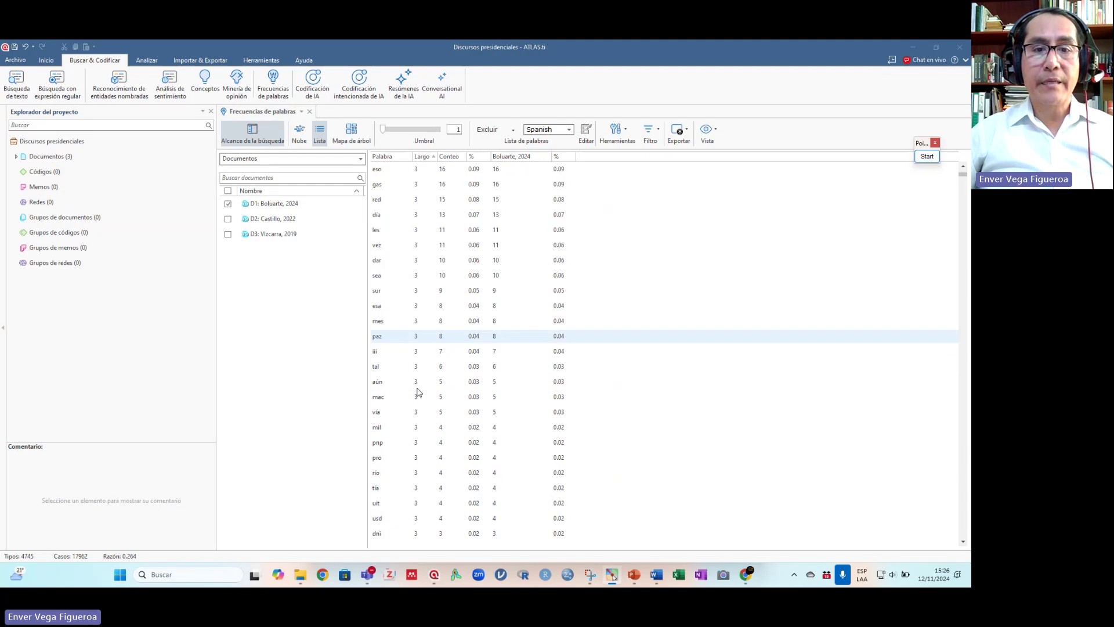
scroll(417, 395, "down", 10)
scroll(415, 424, "down", 4)
scroll(405, 350, "up", 5)
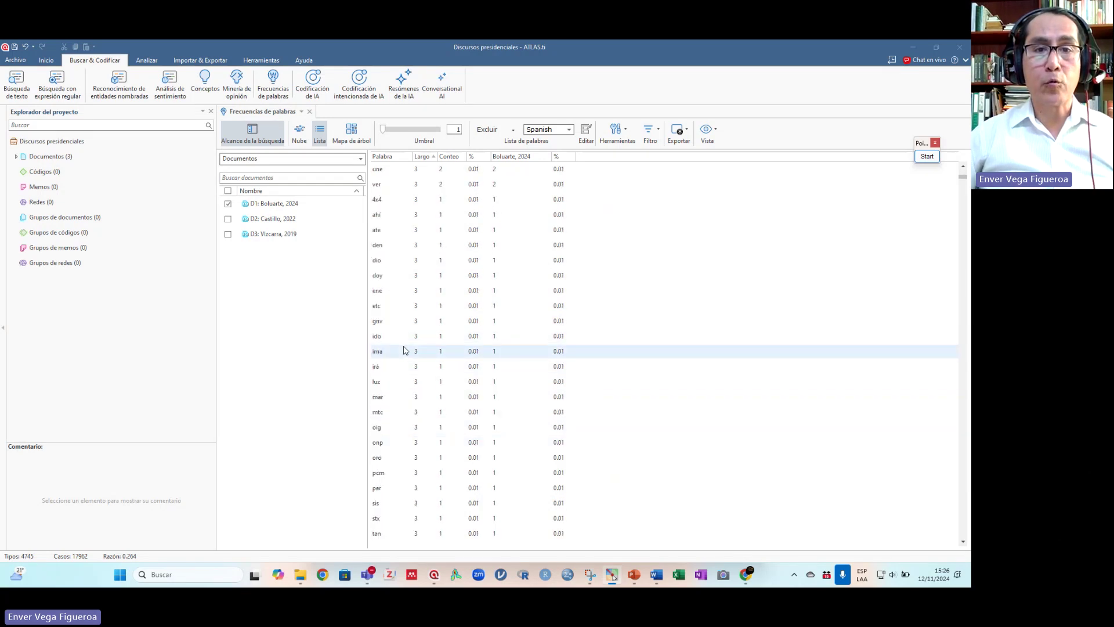
scroll(836, 264, "up", 5)
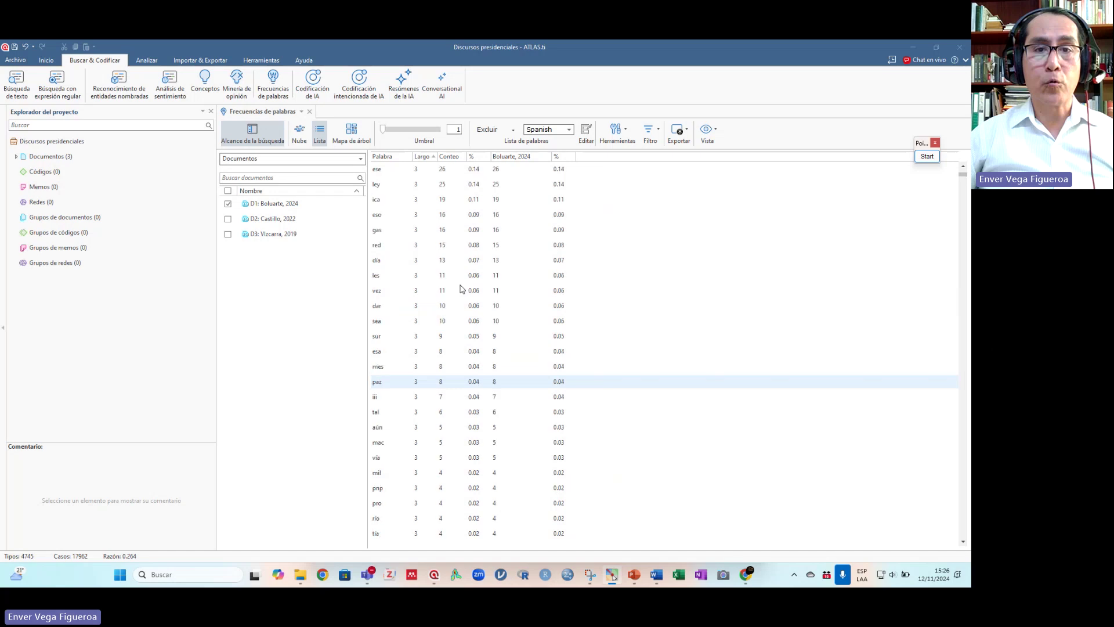
scroll(462, 289, "up", 8)
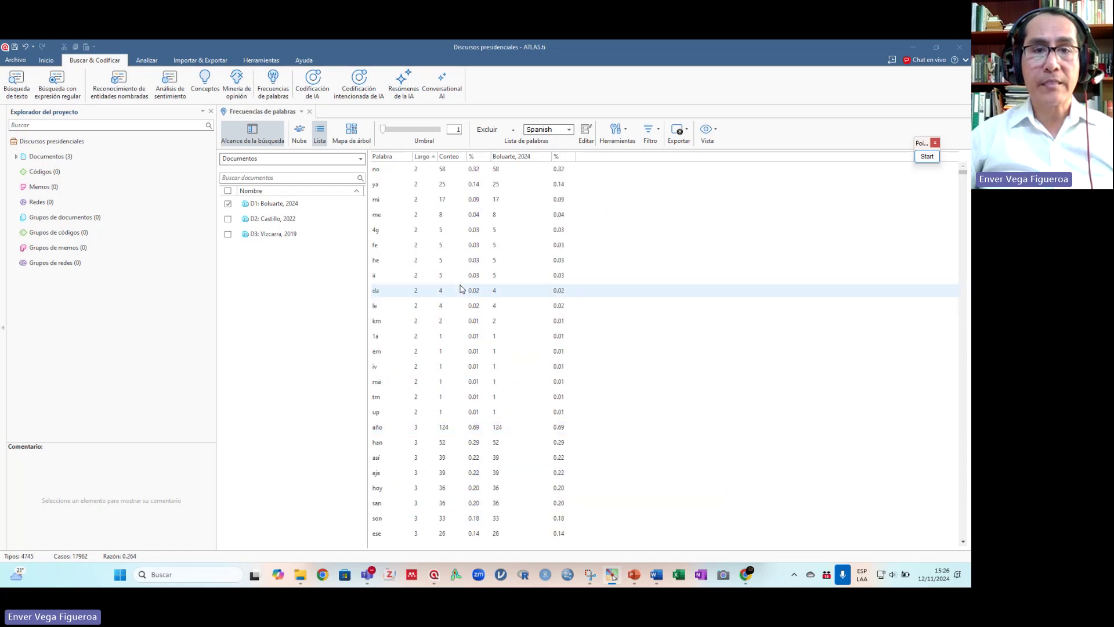
Step: Add the words "no" and "ya" to the exclusion list
left_click(384, 170)
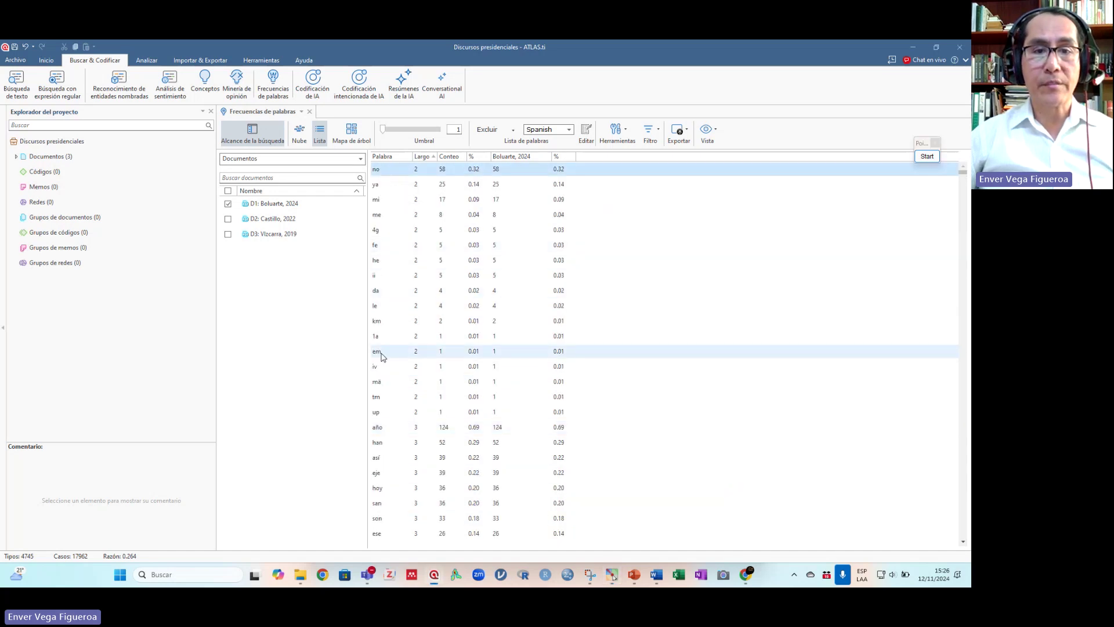
left_click(385, 185, "ctrl")
right_click(386, 187)
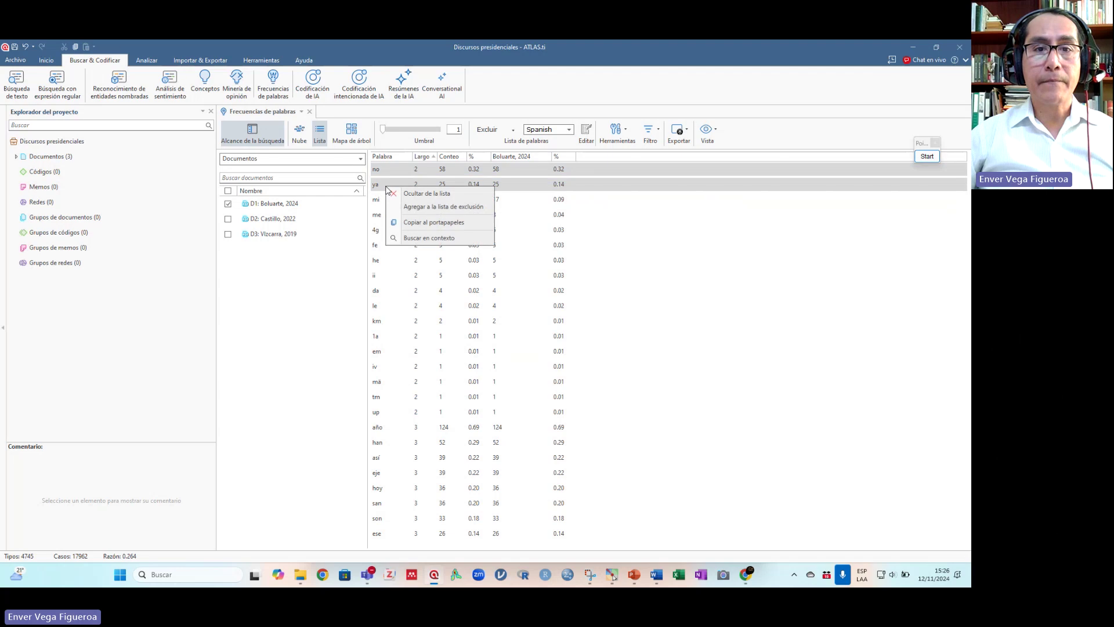
left_click(435, 207)
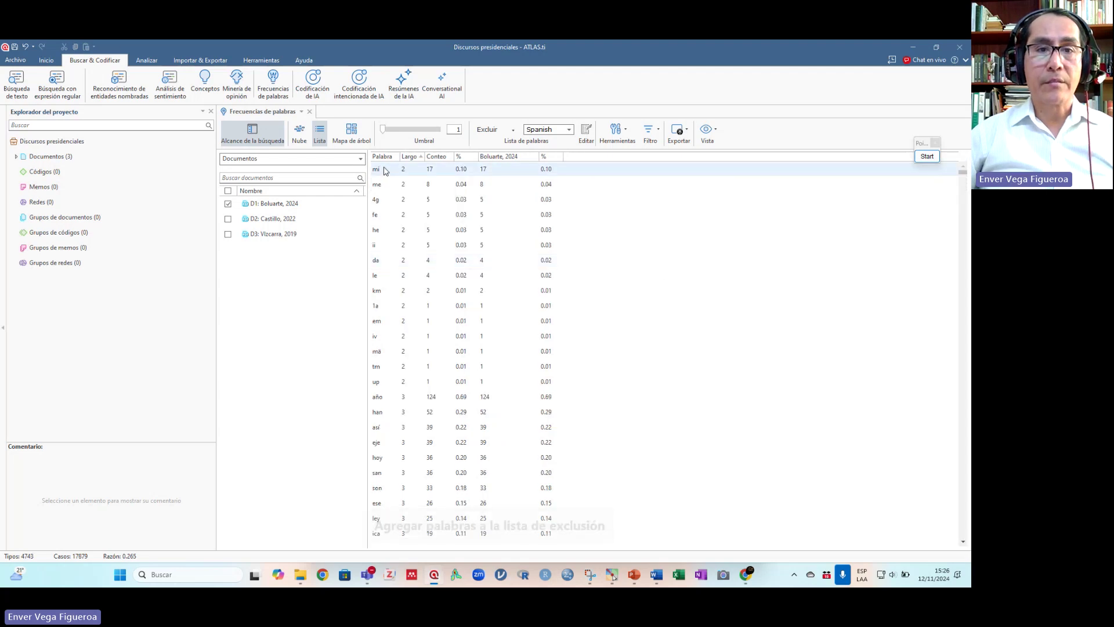
Step: Add all remaining two-letter words, from "mi" through "up", to the exclusion list
left_click(387, 432, "shift")
scroll(387, 432, "down", 1)
scroll(387, 432, "down", 2)
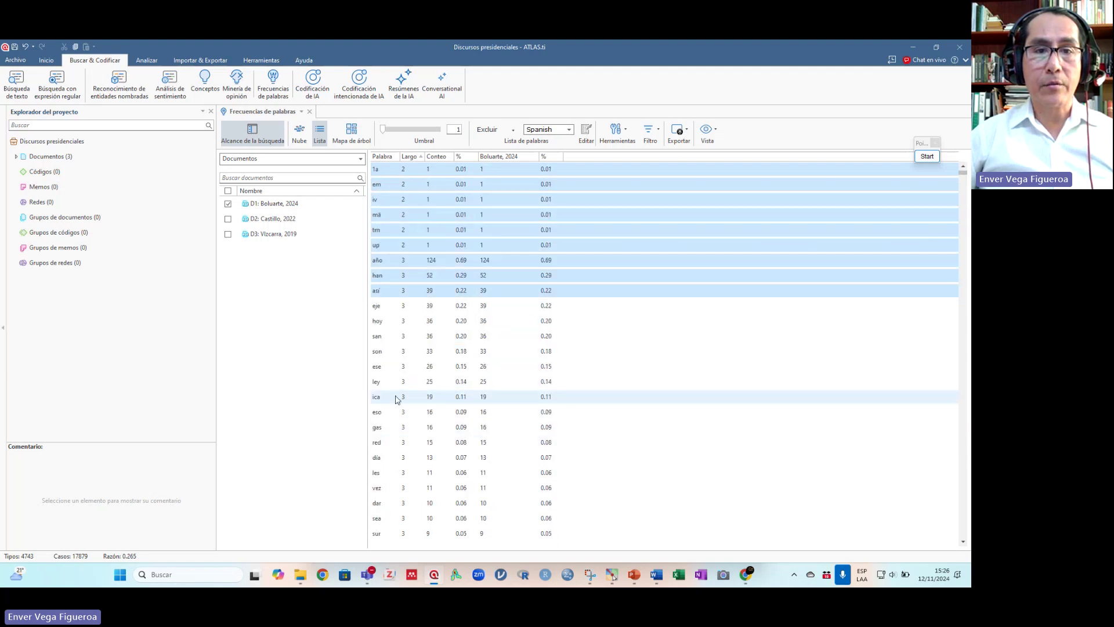
left_click(387, 249, "shift")
right_click(393, 249)
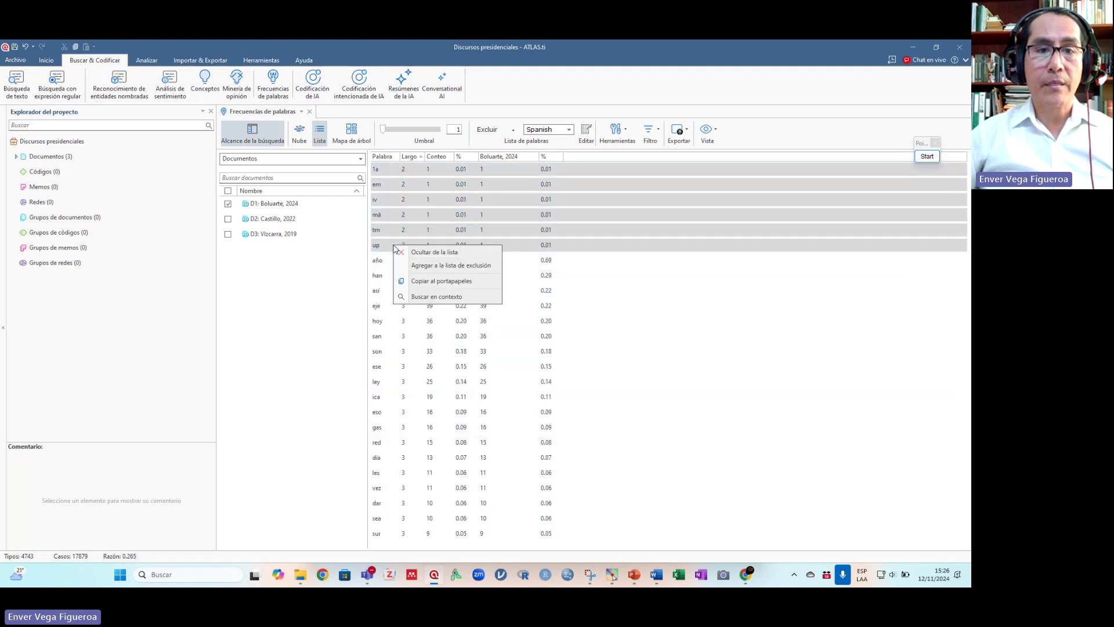
left_click(451, 266)
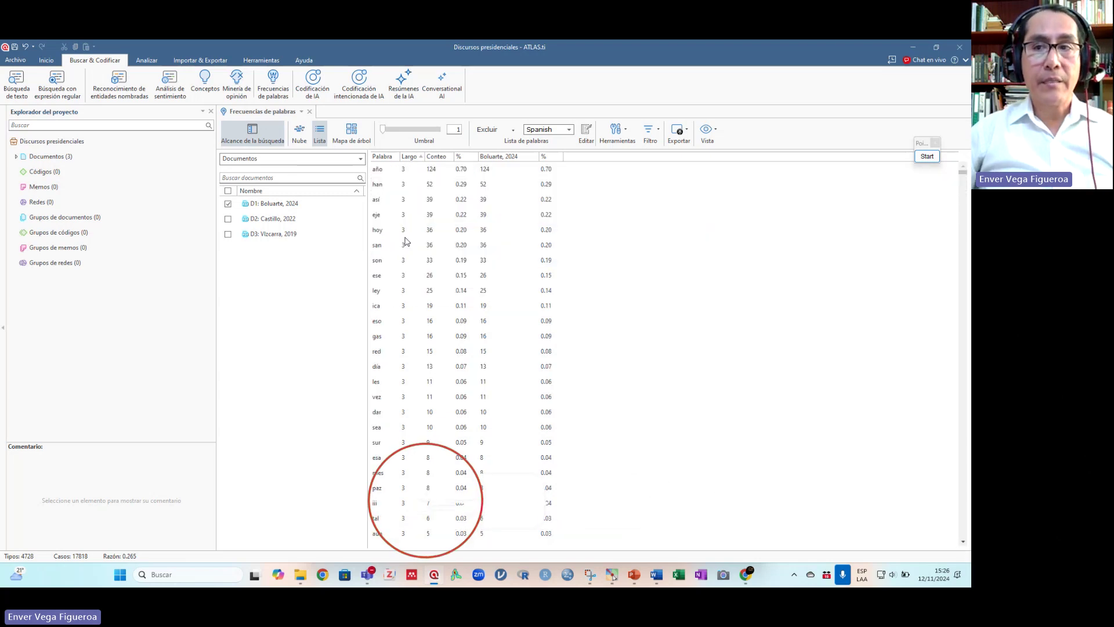
Step: Add all three-letter words, from "año" through "ven", to the exclusion list
scroll(405, 241, "down", 5)
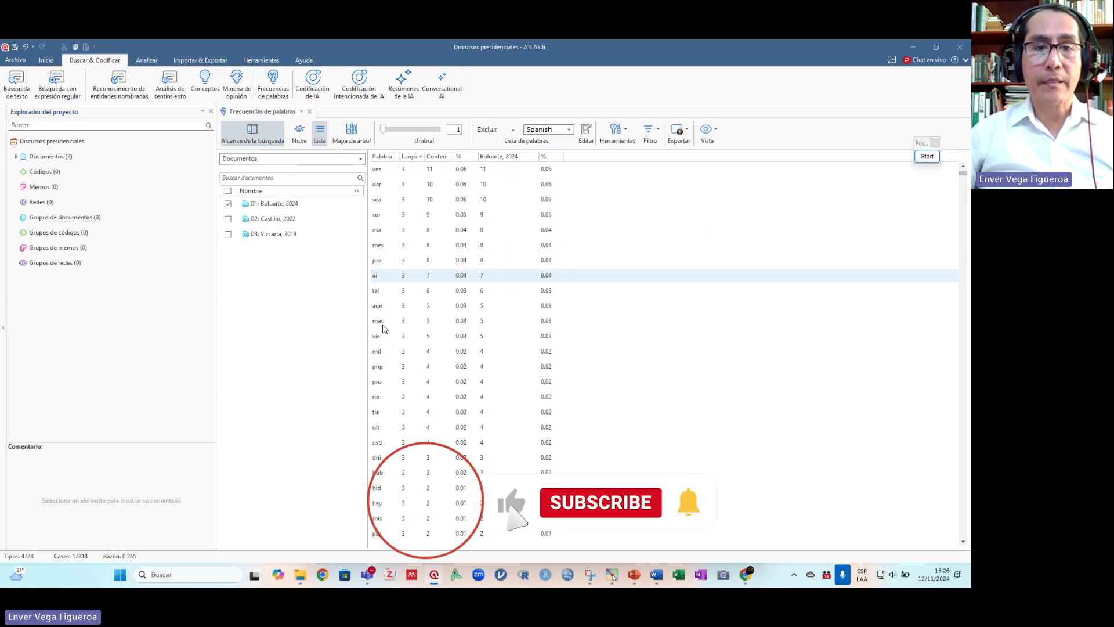
scroll(383, 332, "down", 10)
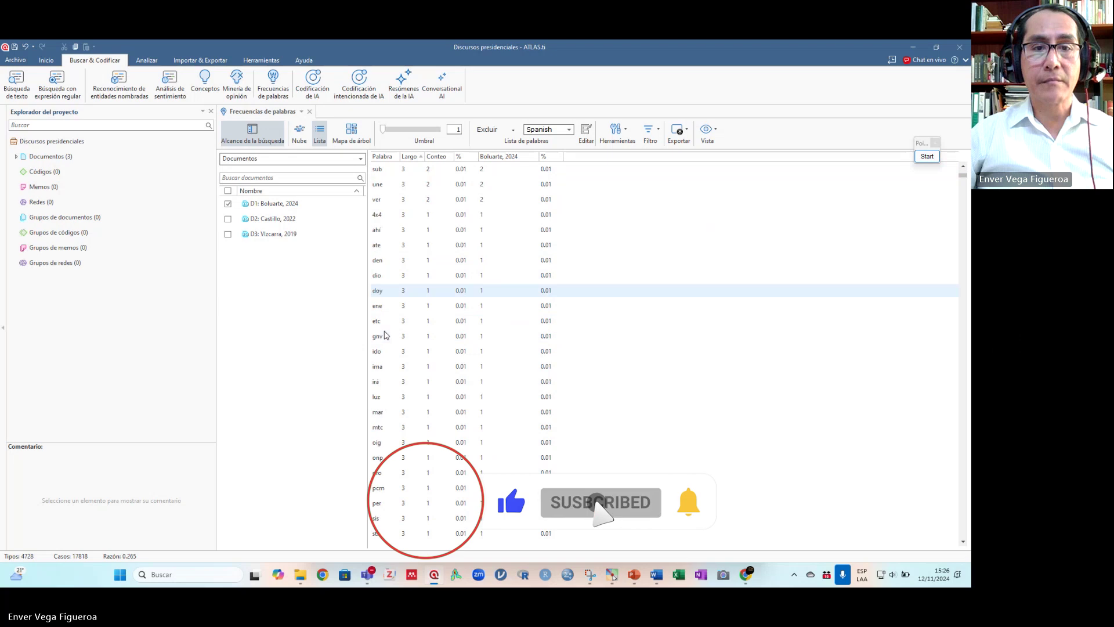
scroll(384, 332, "down", 6)
left_click(381, 309, "shift")
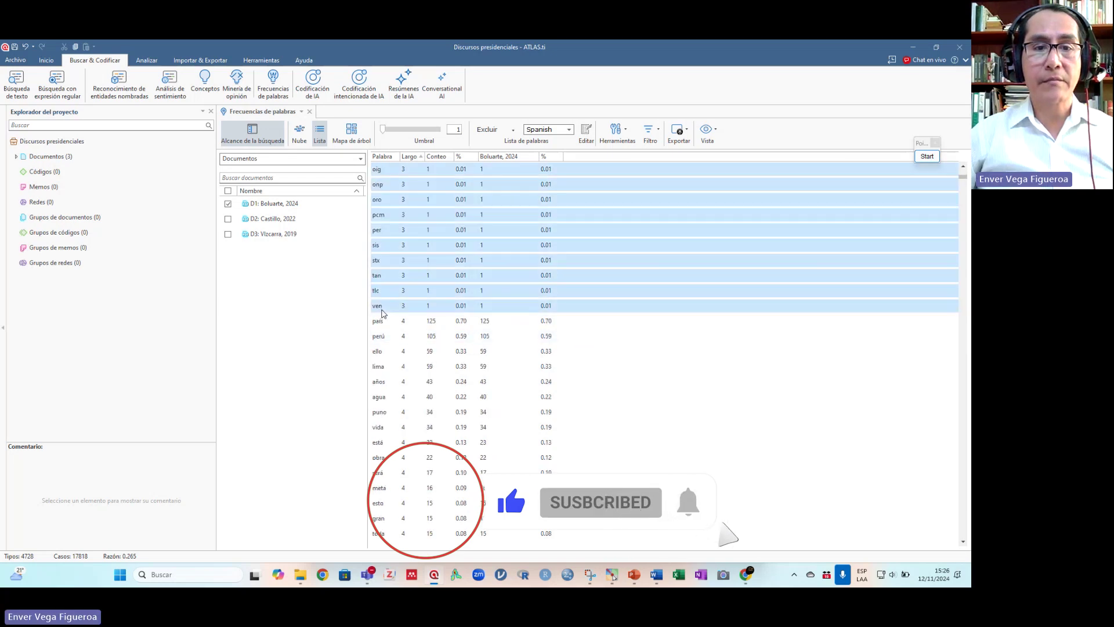
right_click(382, 313)
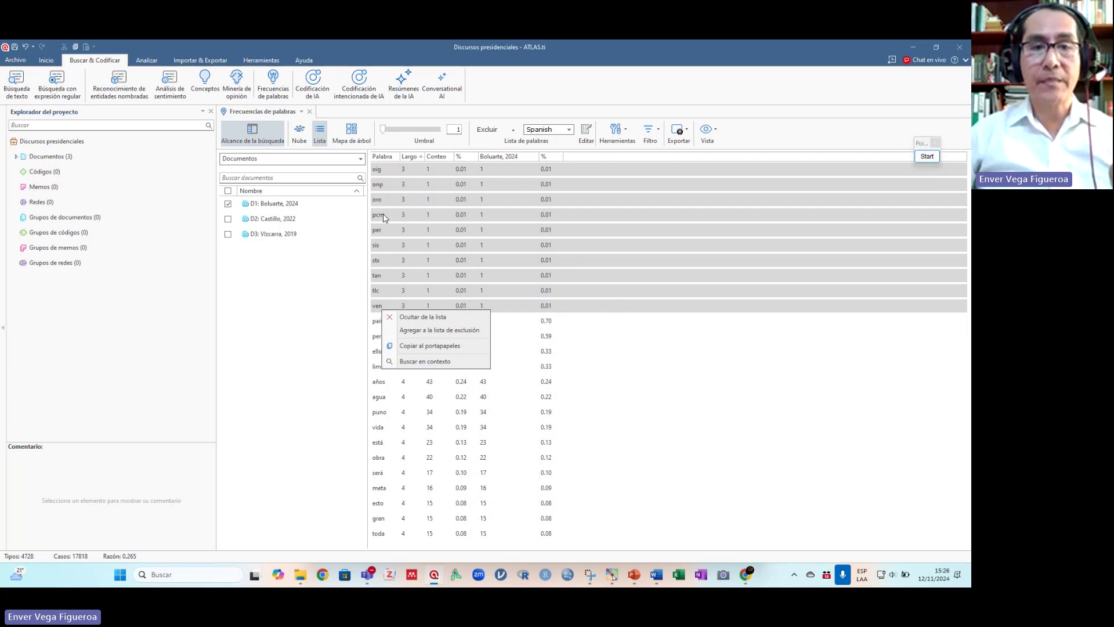
left_click(456, 331)
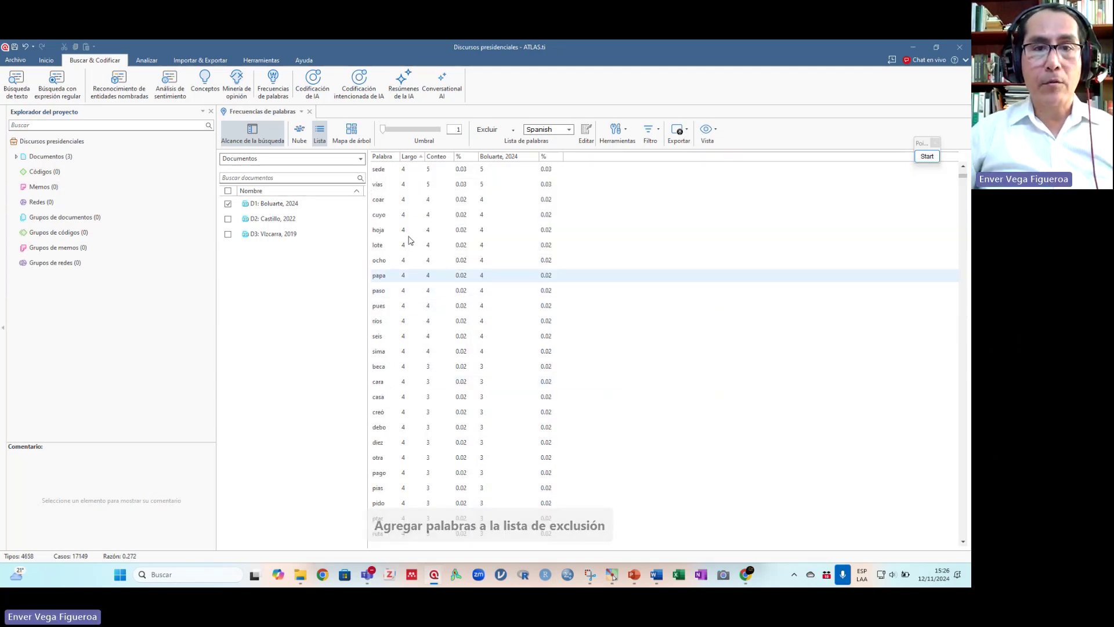
Step: Review the remaining words up to the longest ones and search for the four-letter word "lima" in context
scroll(409, 240, "up", 2)
left_click_drag(962, 175, 965, 170)
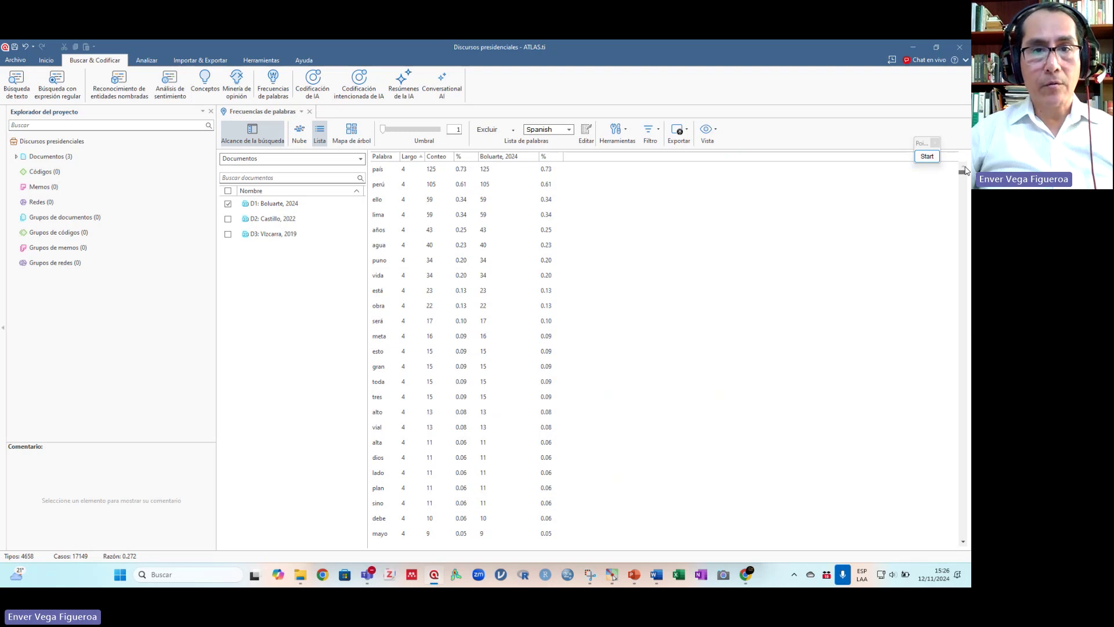
scroll(969, 185, "down", 2)
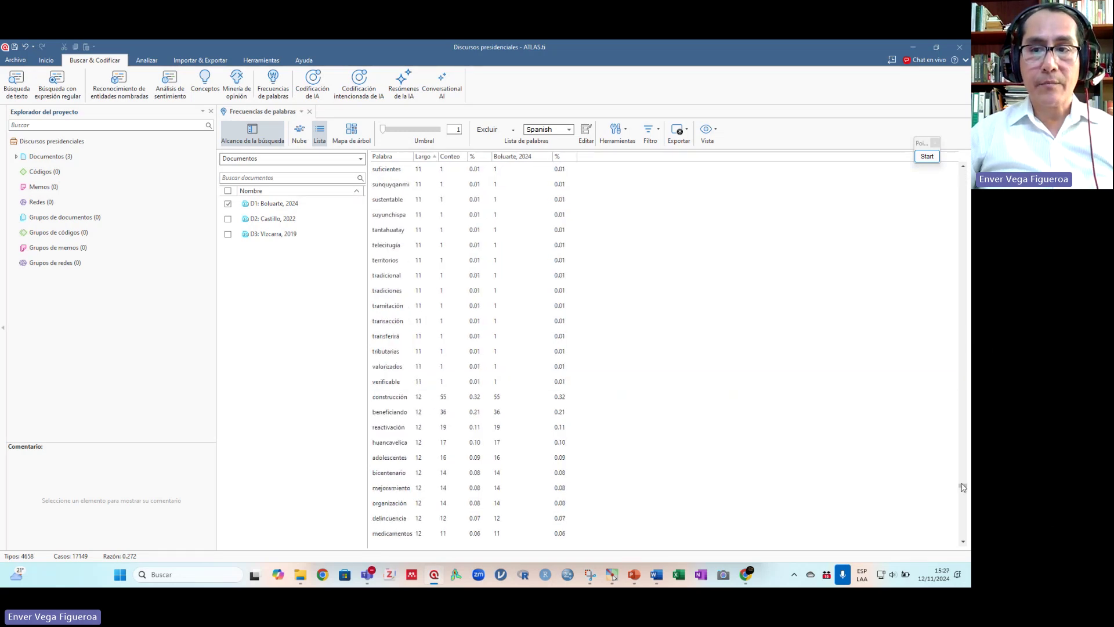
scroll(960, 540, "down", 10)
left_click_drag(962, 540, 963, 173)
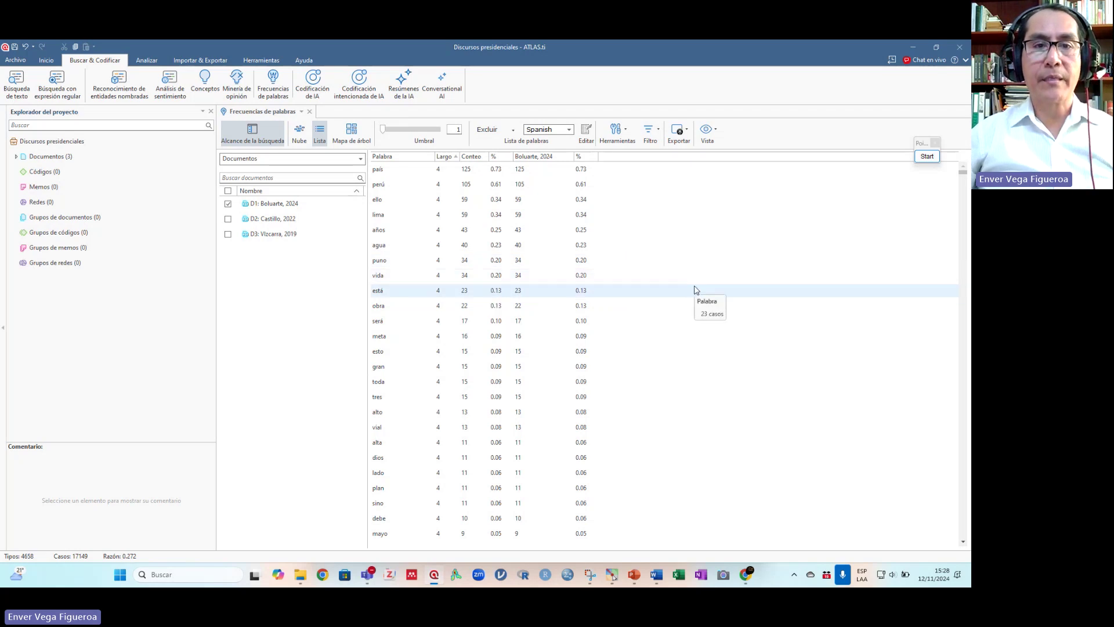
right_click(385, 216)
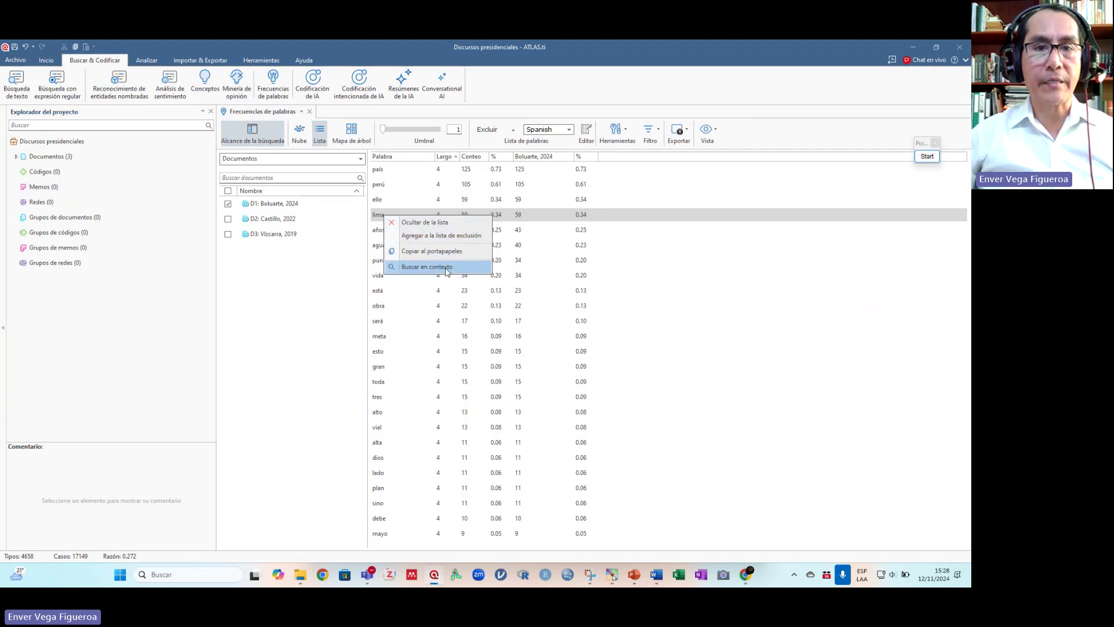
left_click(375, 218)
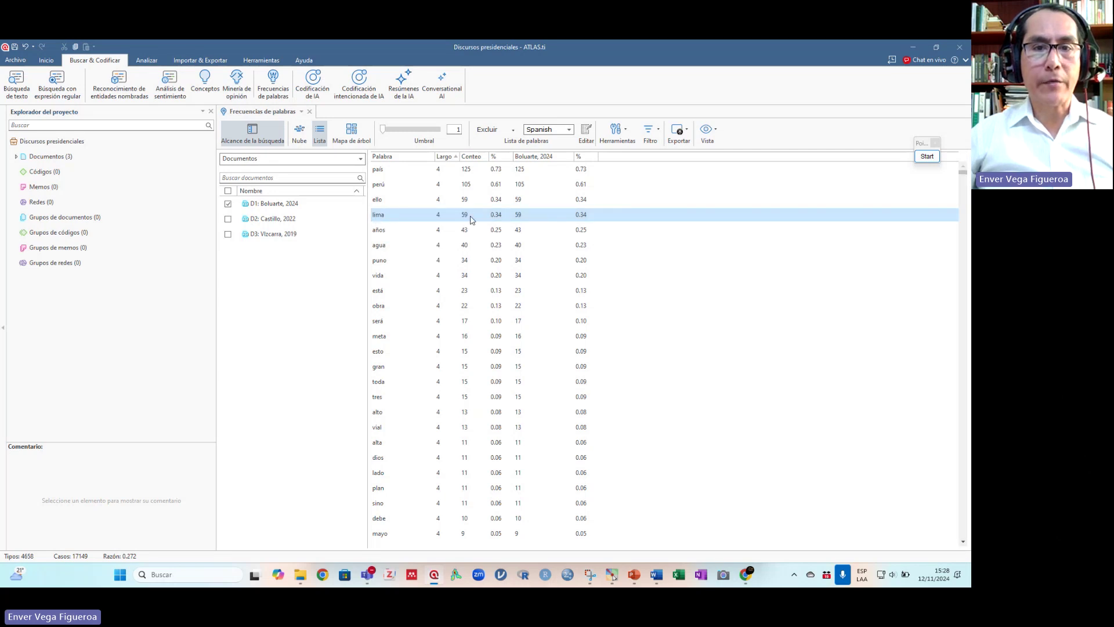
right_click(395, 219)
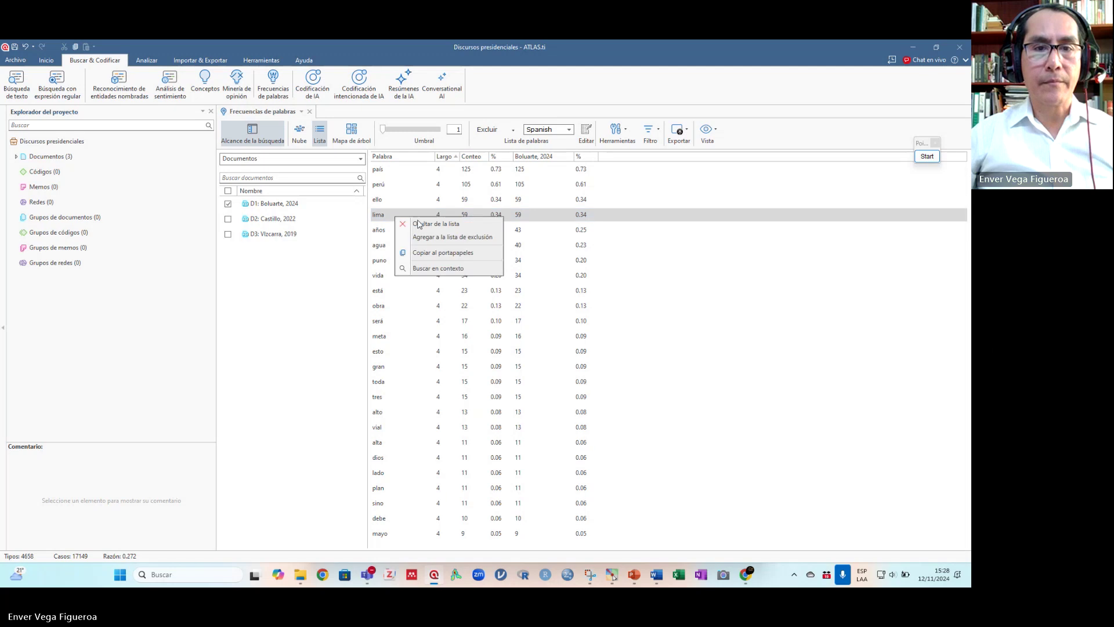
left_click(469, 268)
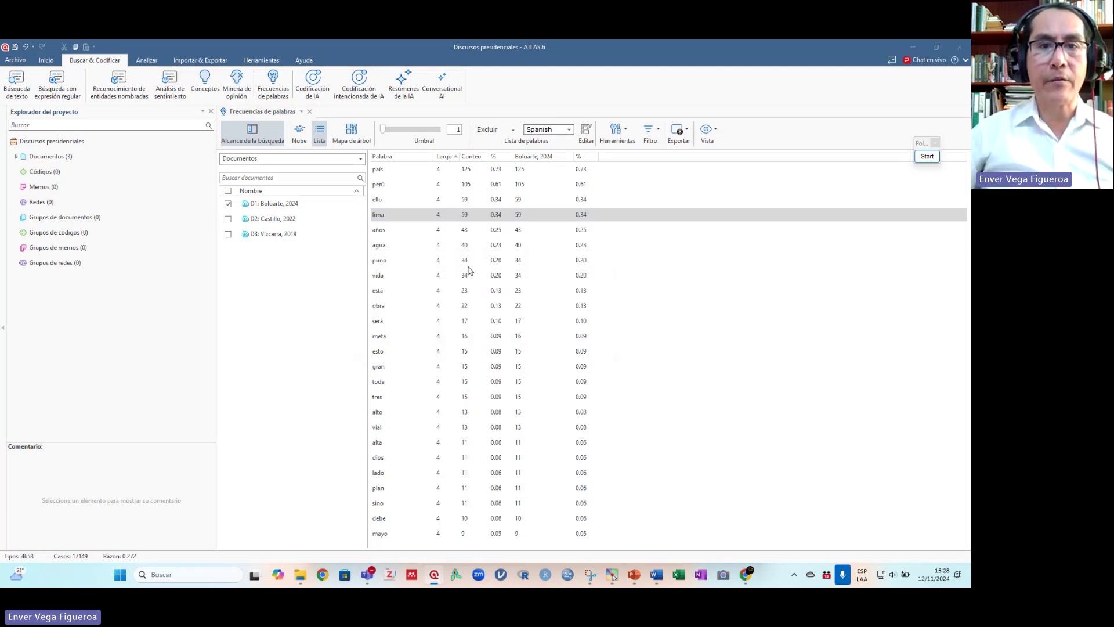
Step: Examine the first four passages in the "lima" search results, outlining each one with a red rectangle using the screen annotation tool
left_click_drag(970, 244, 970, 174)
left_click(928, 157)
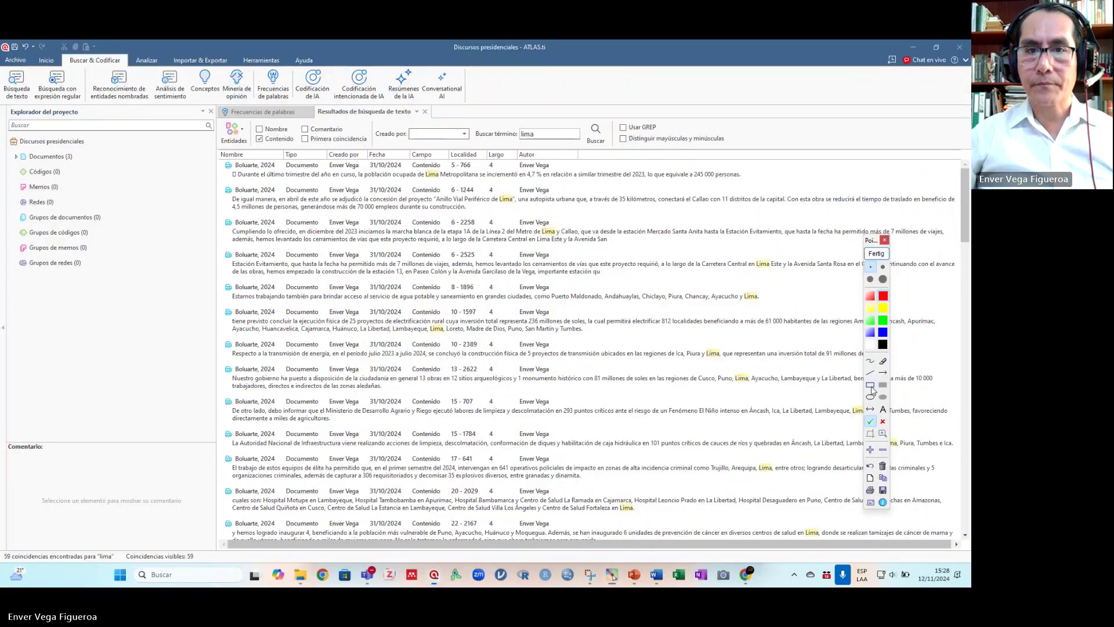
left_click(870, 385)
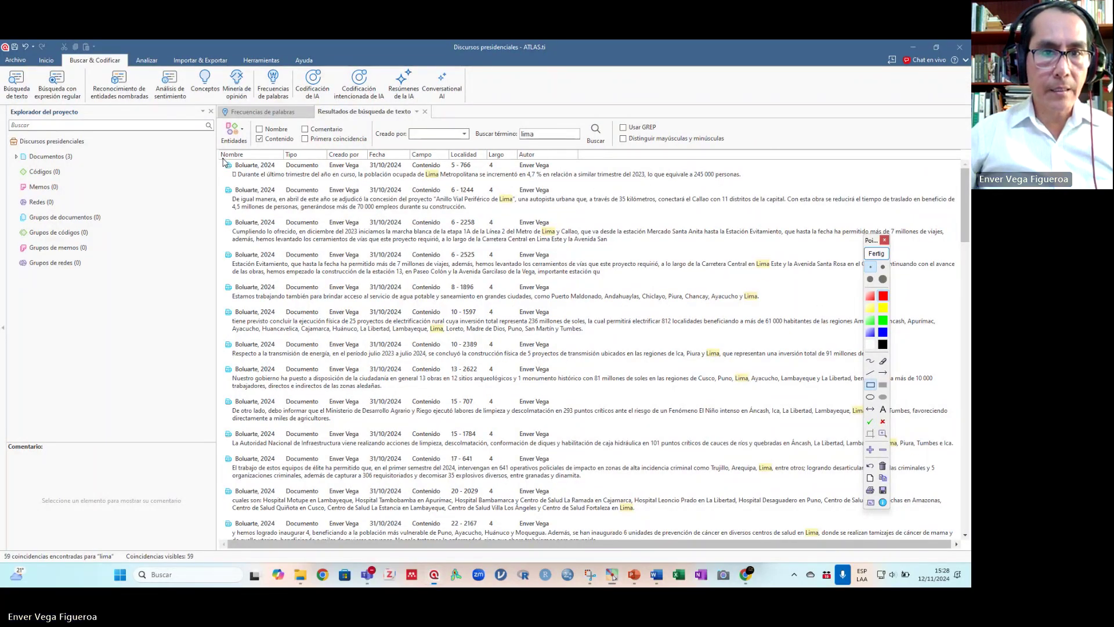
left_click_drag(228, 169, 752, 183)
mouse_move(227, 196)
left_mouse_down()
mouse_move(944, 226)
mouse_move(955, 214)
left_mouse_up()
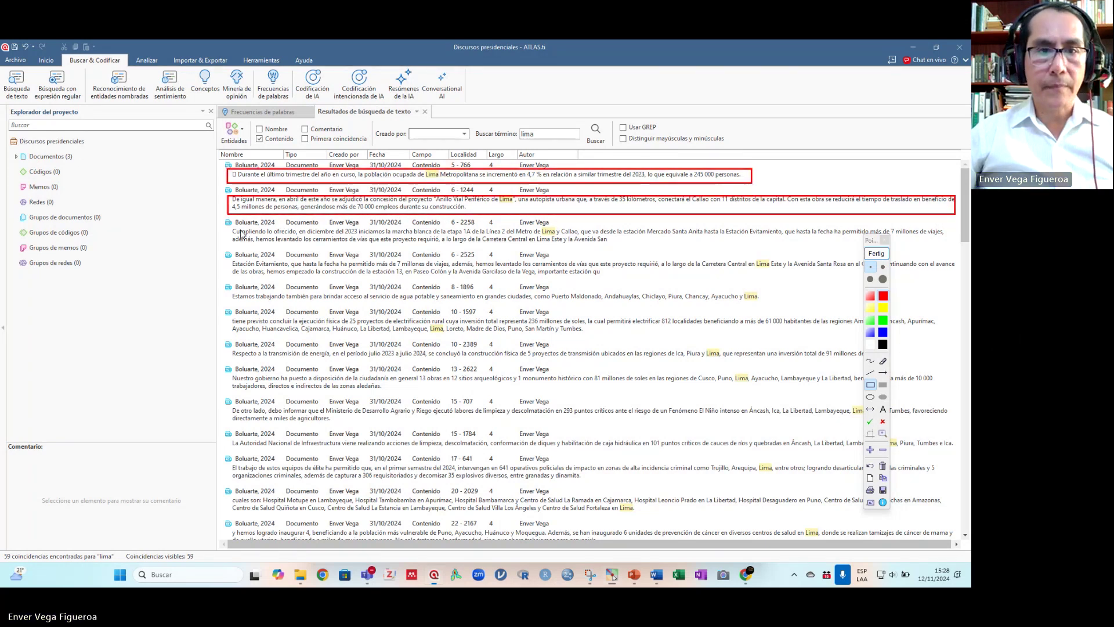
mouse_move(229, 226)
left_mouse_down()
mouse_move(952, 258)
mouse_move(945, 247)
left_mouse_up()
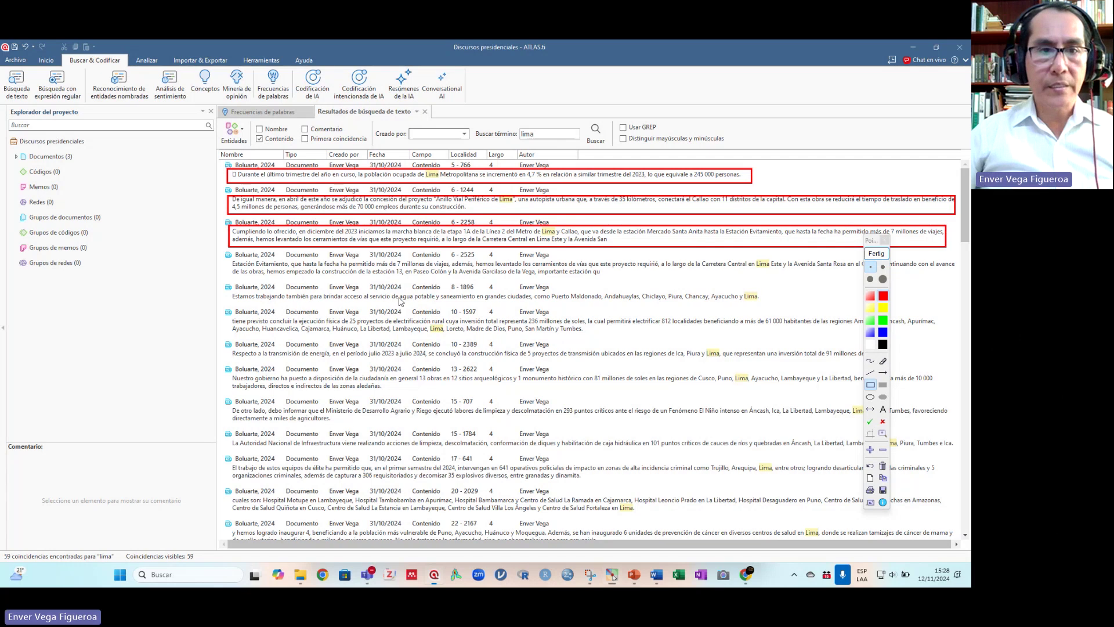
left_click_drag(227, 259, 958, 279)
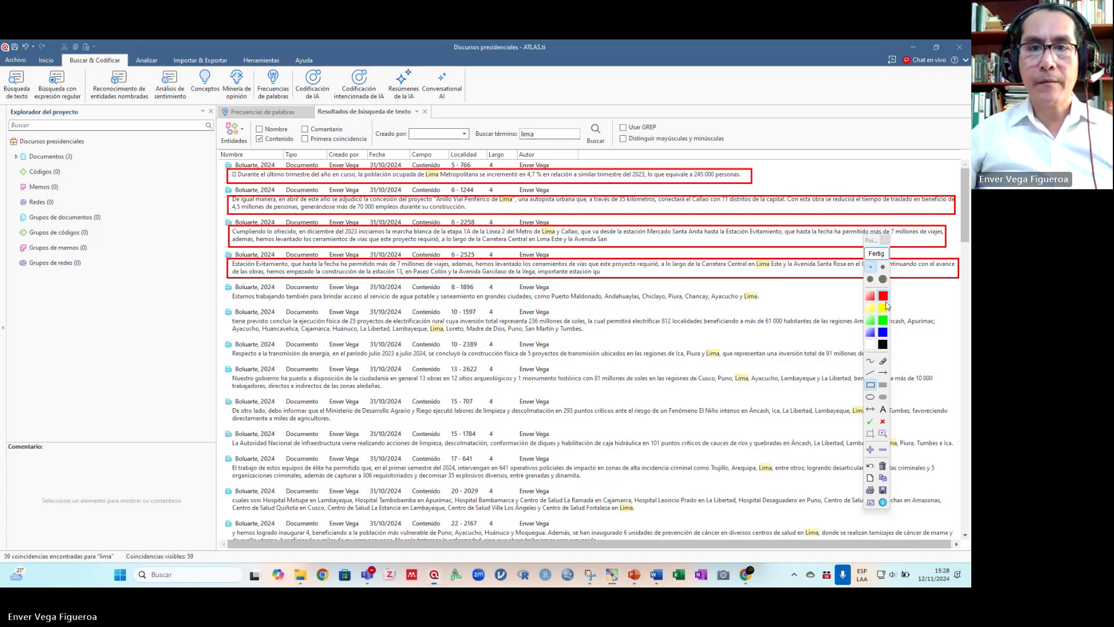
Step: Outline the highlighted word "Lima" in the first three passages with blue rectangles and end the screen annotation
left_click(883, 332)
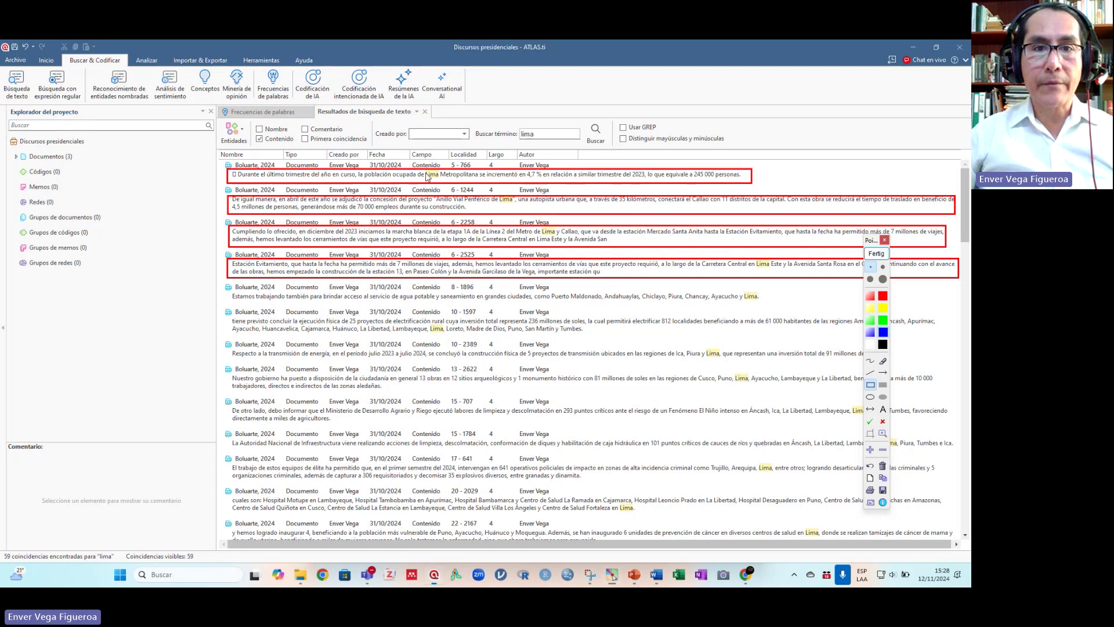
left_click_drag(425, 171, 566, 235)
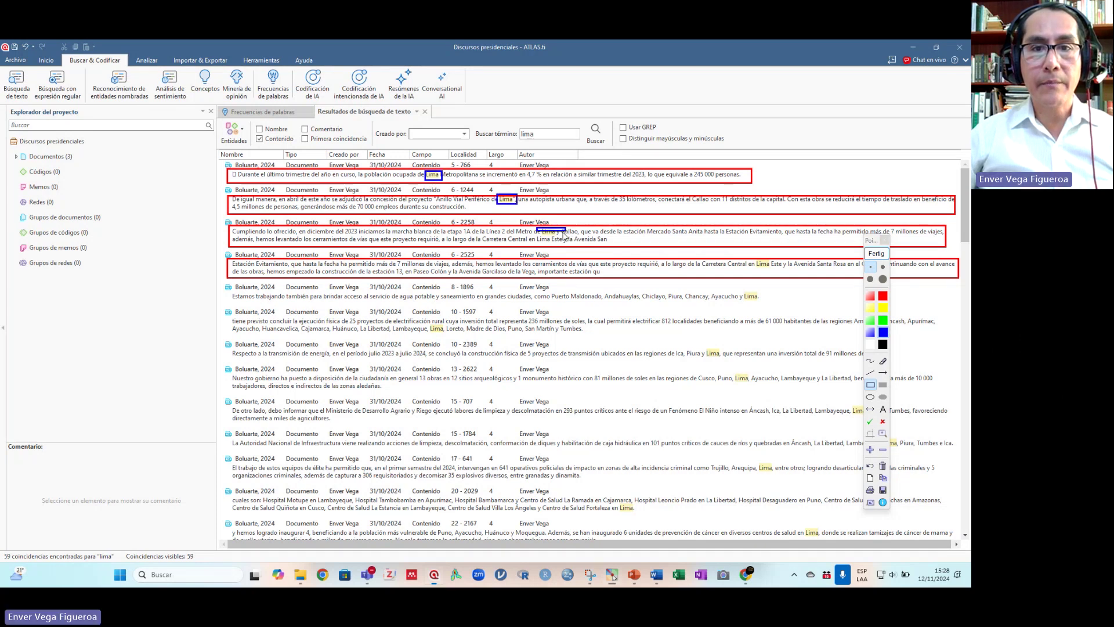
left_click(876, 254)
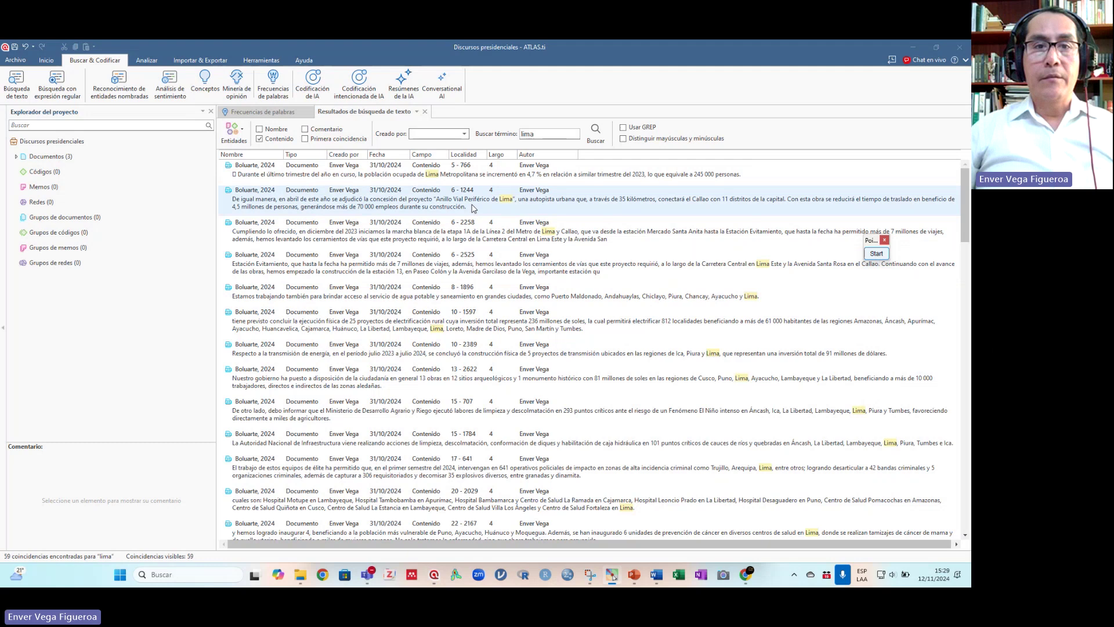
Step: Return to the word frequency list and point out the word cloud option with a red arrow and the tree map option with a blue arrow
left_click(409, 180)
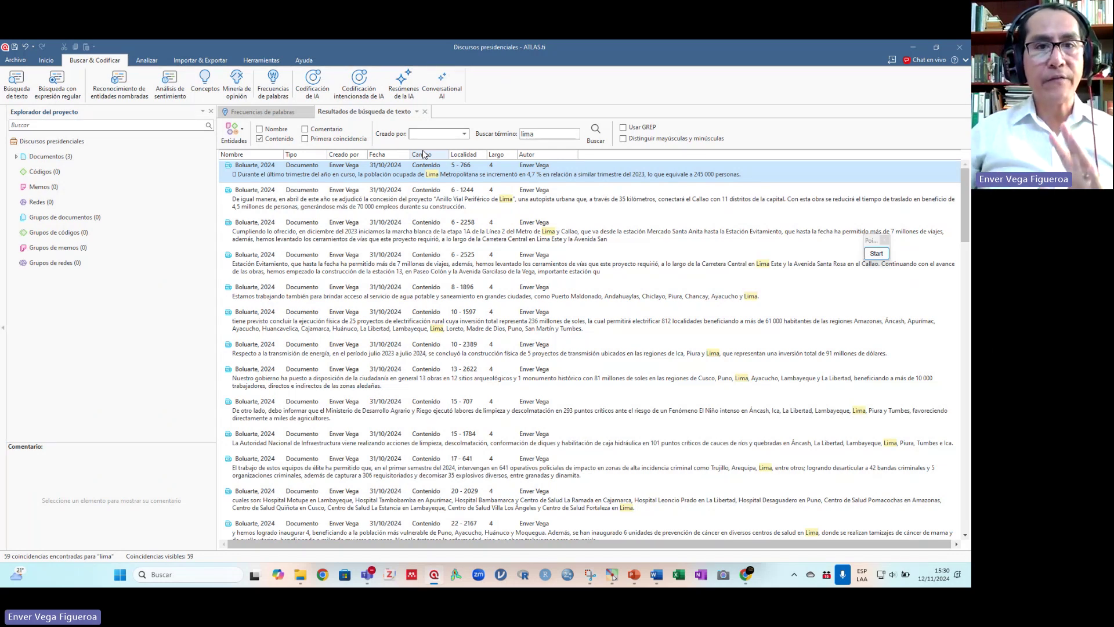
left_click(264, 112)
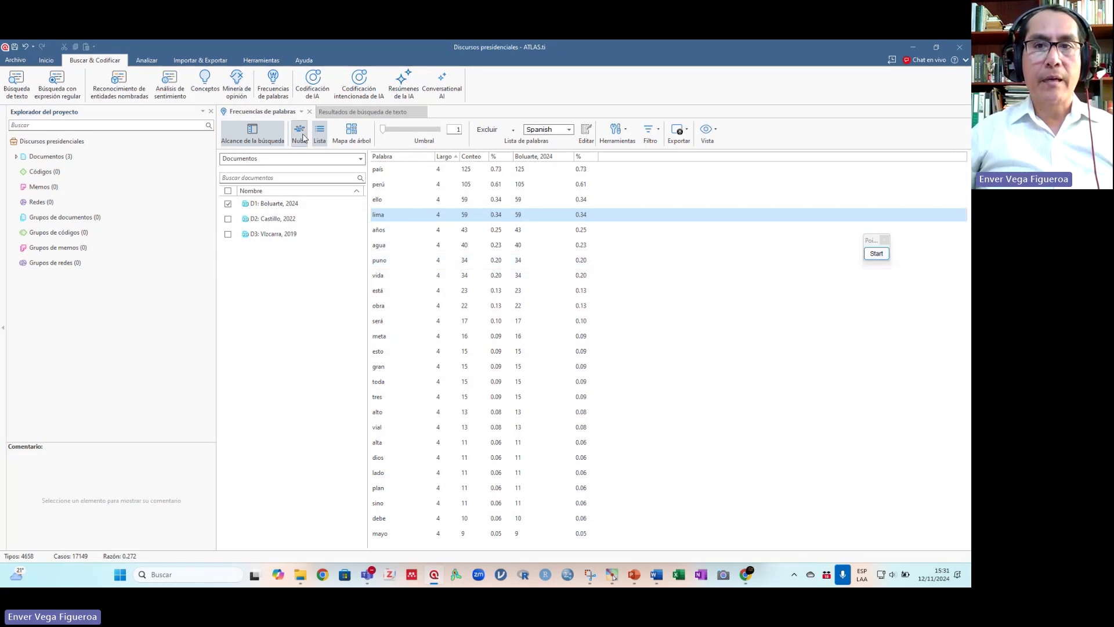
left_click(880, 258)
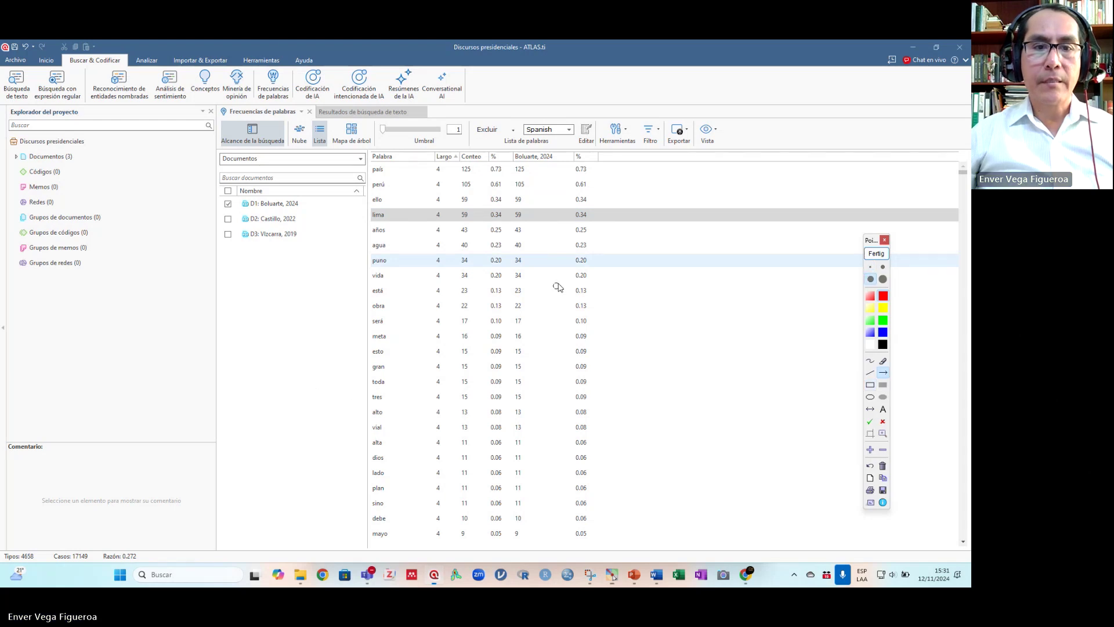
left_click_drag(342, 396, 300, 149)
left_click(880, 257)
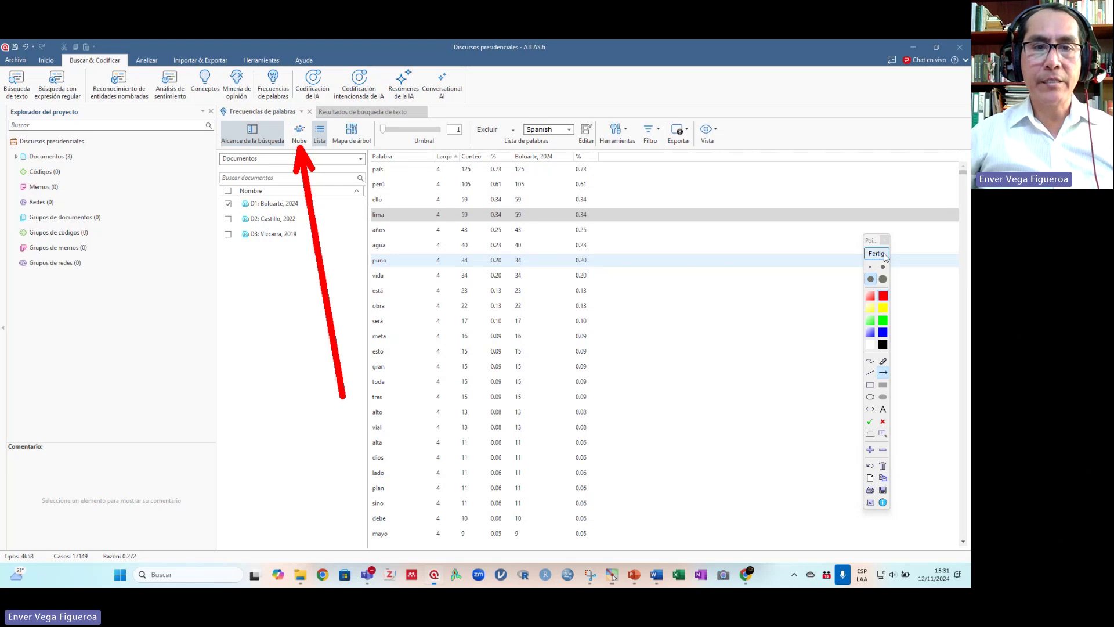
left_click(883, 332)
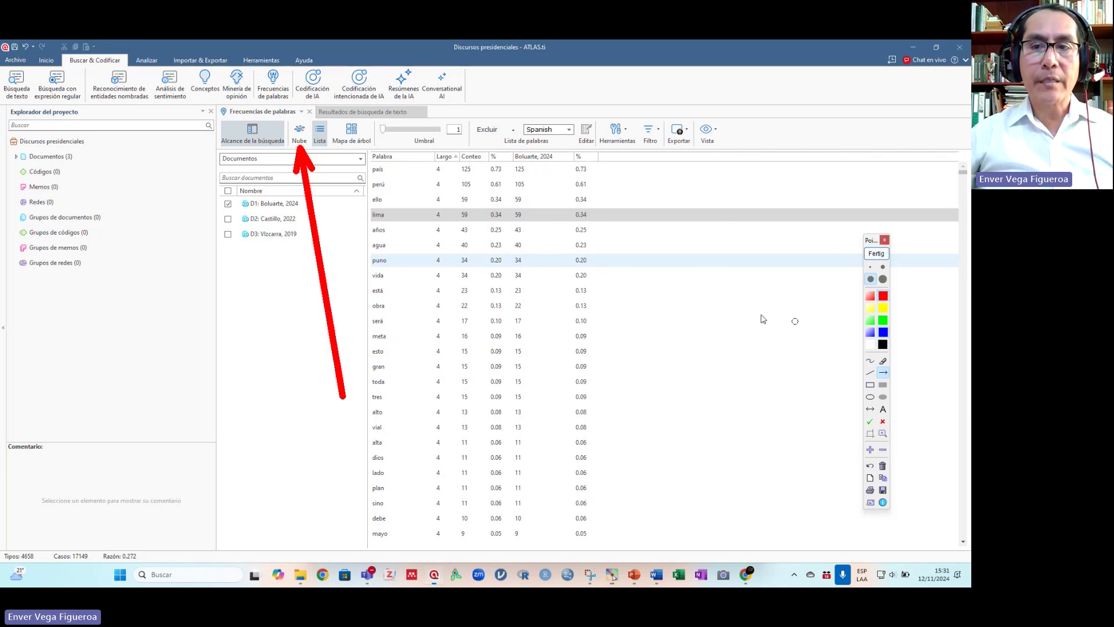
left_click_drag(402, 409, 353, 145)
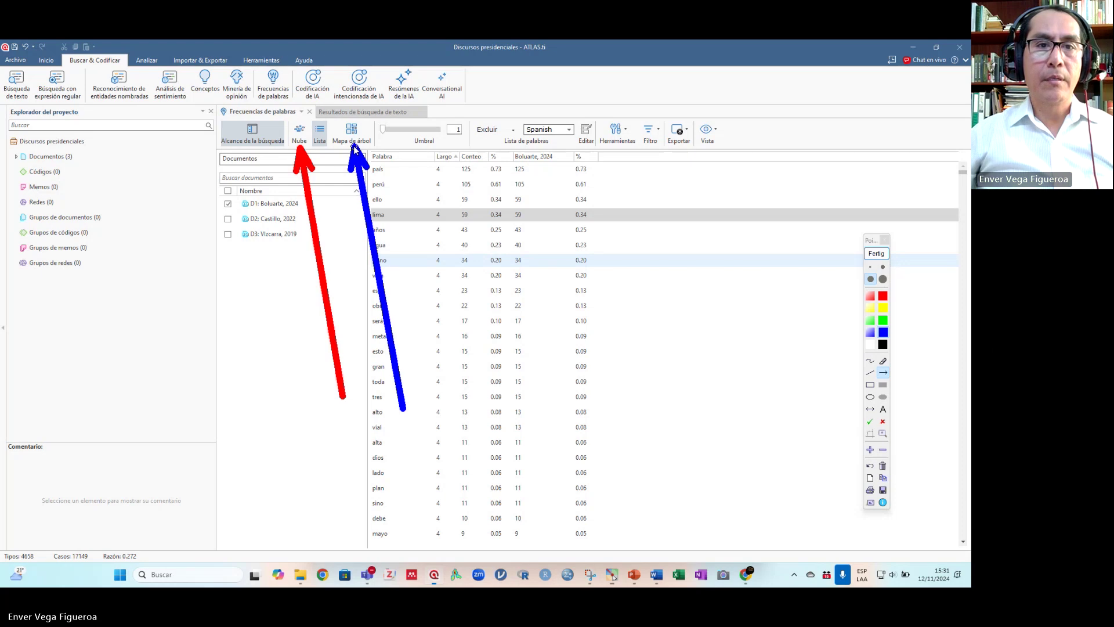
left_click(877, 253)
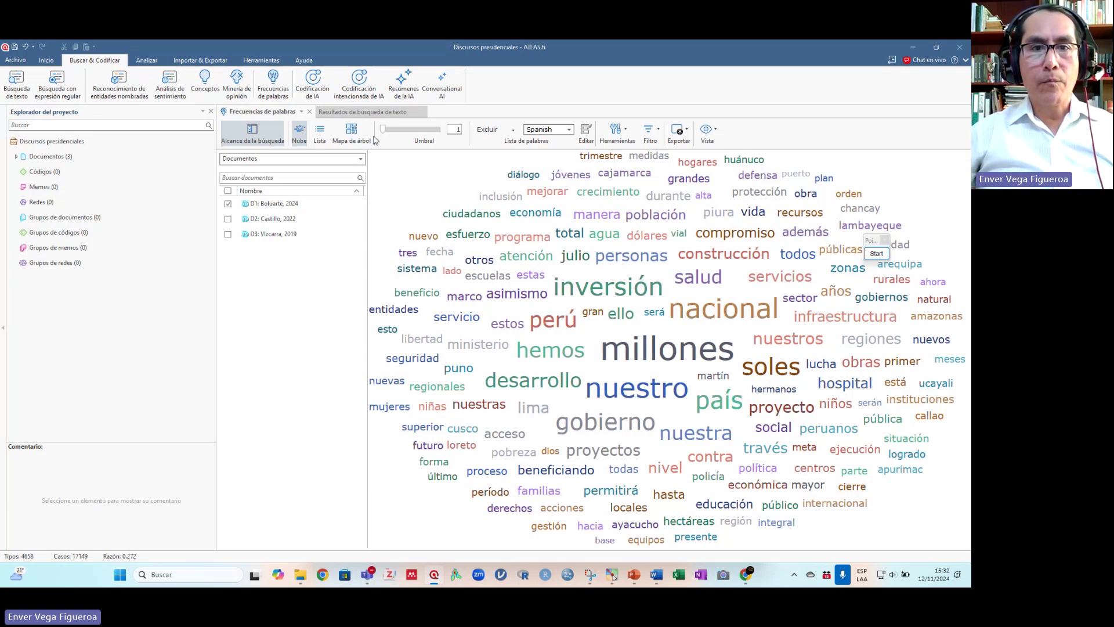
Step: Compare the word cloud, tree map and list views of the word frequencies, finishing on the tree map
left_click(353, 134)
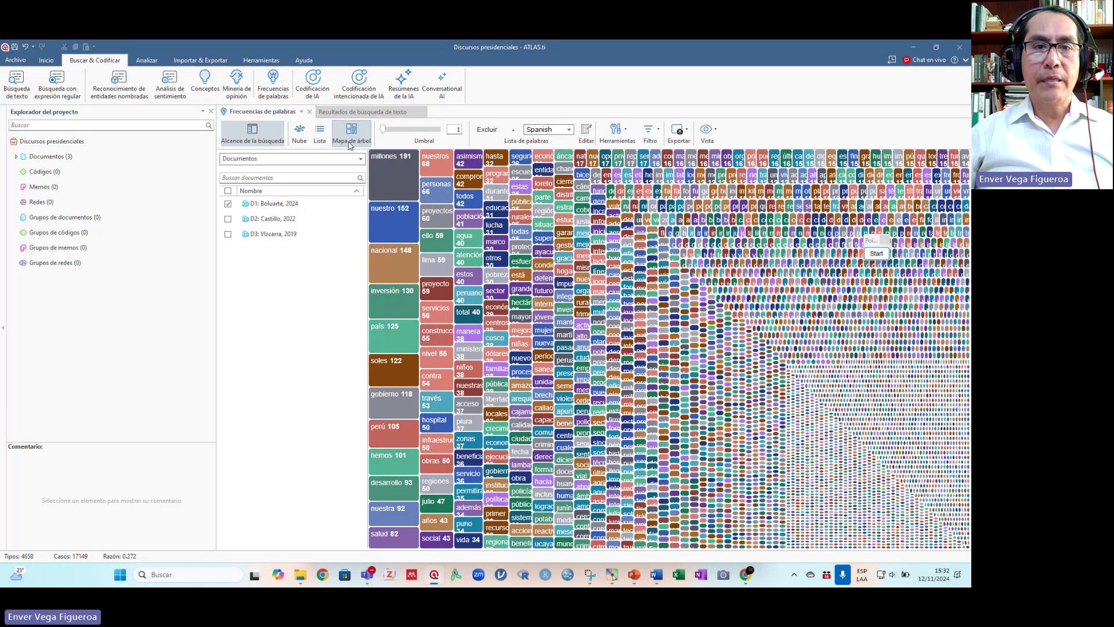
left_click(318, 135)
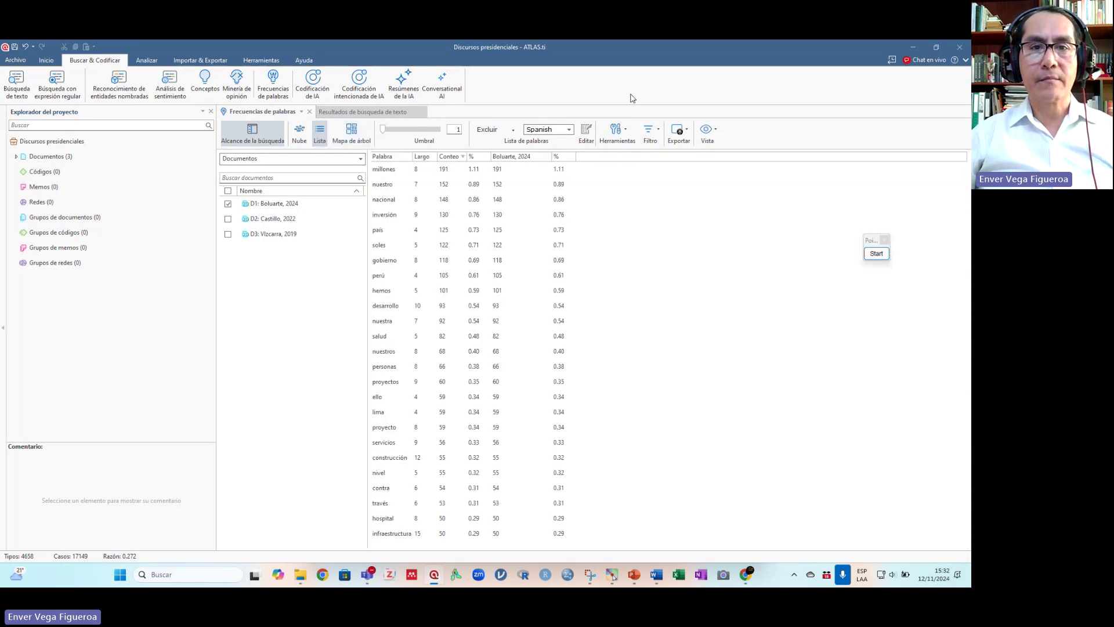
left_click(296, 137)
left_click(350, 137)
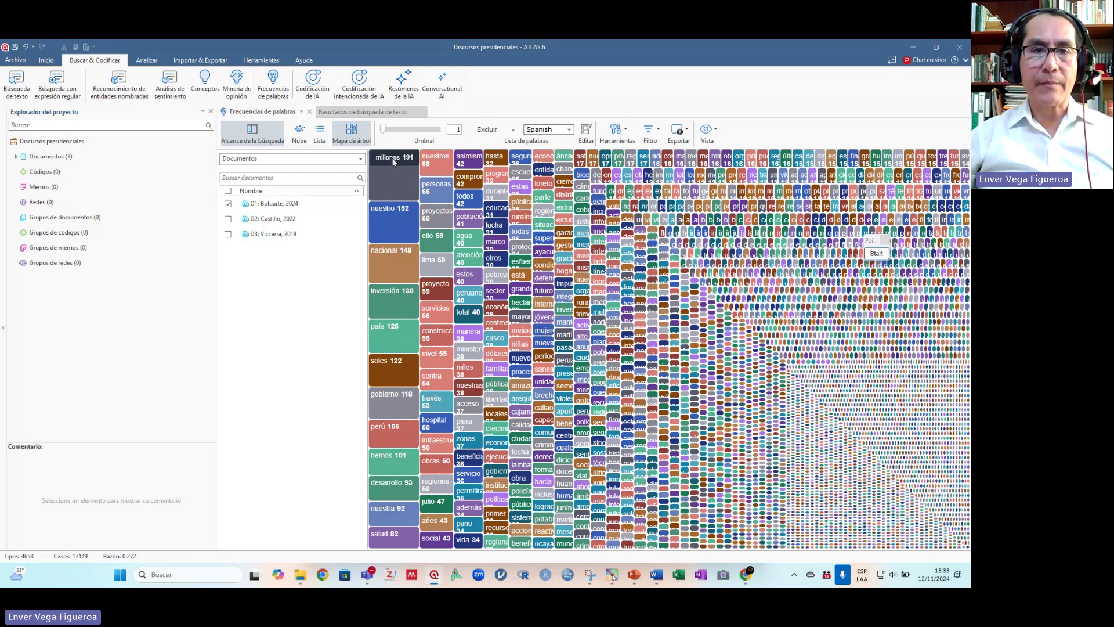
left_click(320, 134)
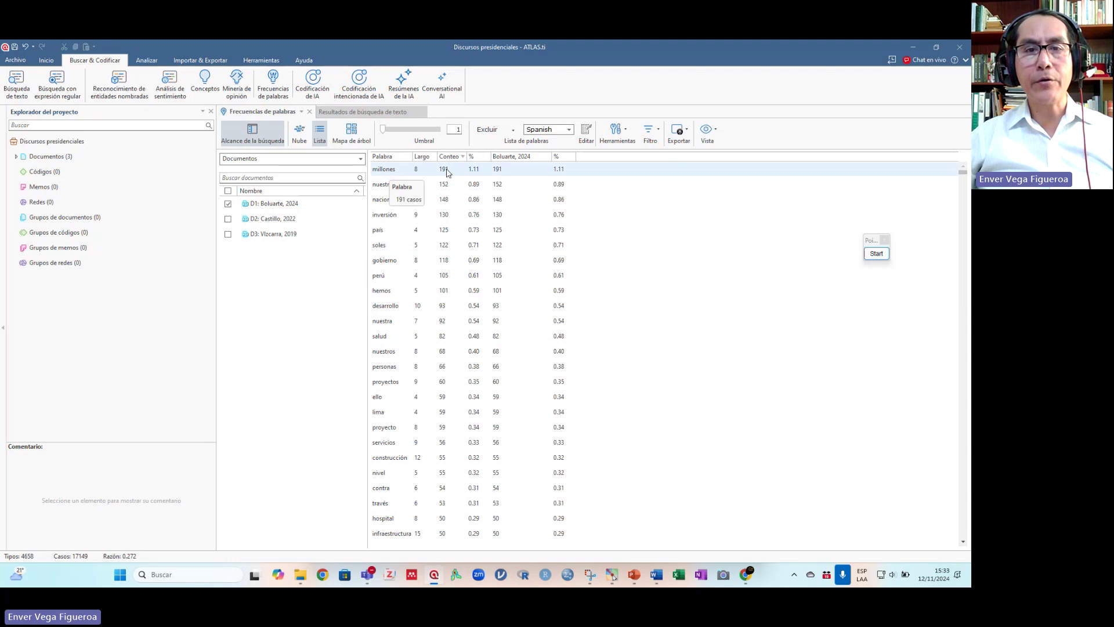
left_click(343, 138)
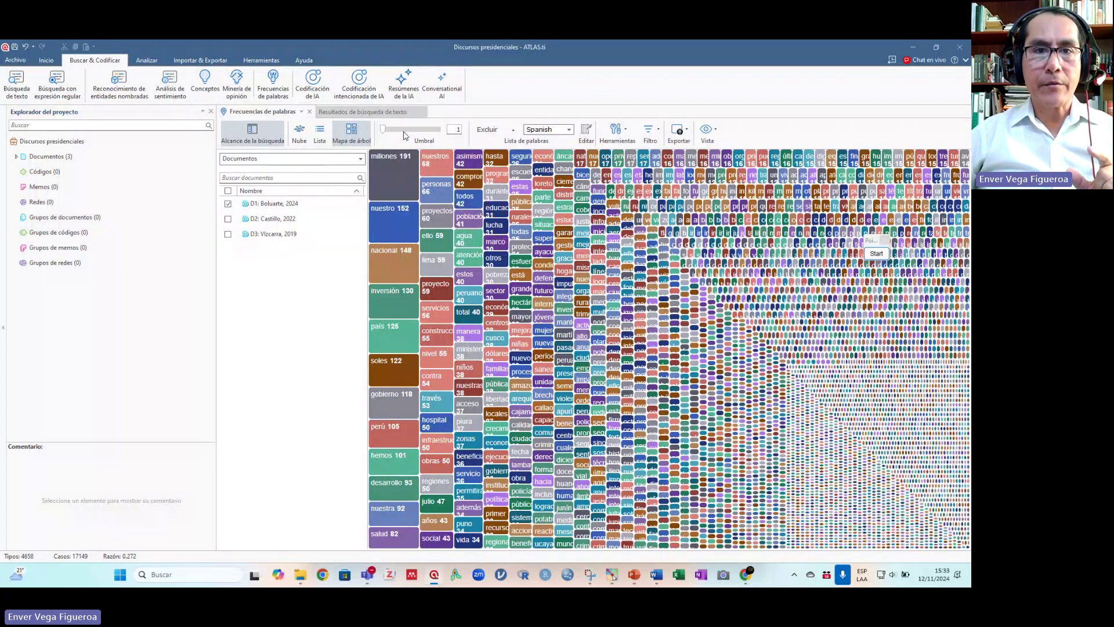
Step: Set the frequency threshold to 2 and outline the threshold control with a red rectangle using the screen annotation tool
left_click(425, 130)
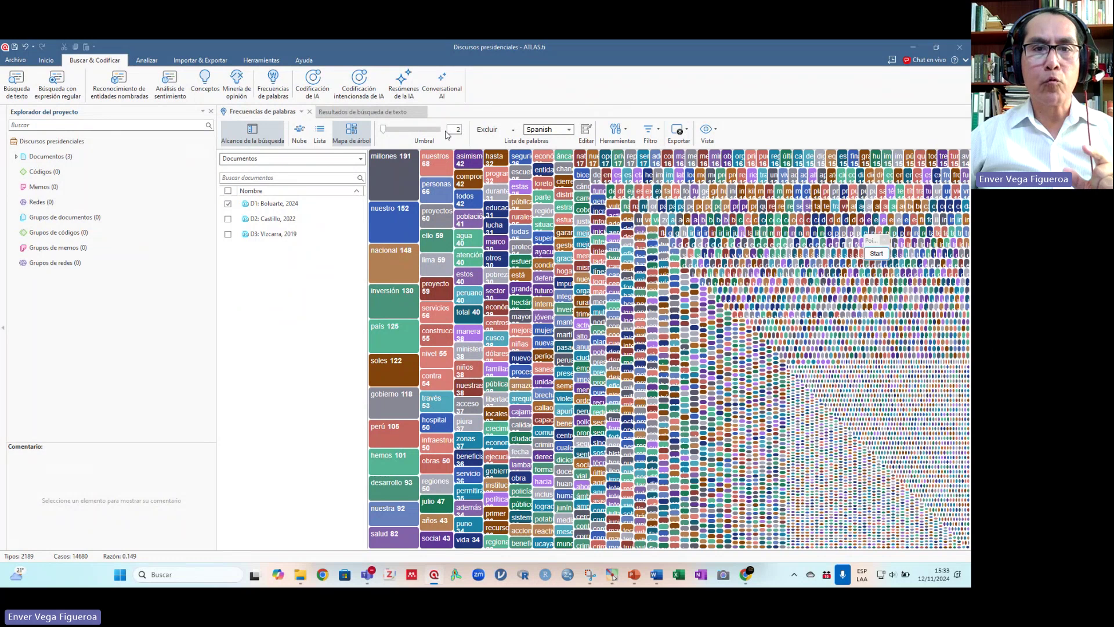
left_click(876, 253)
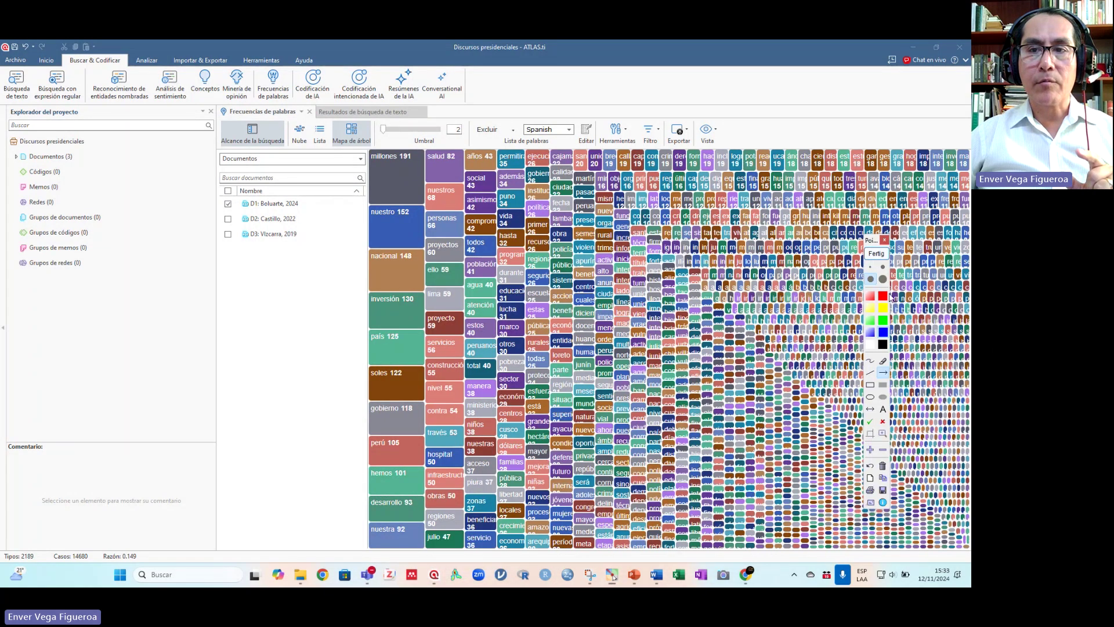
left_click(870, 385)
left_click_drag(369, 113, 475, 152)
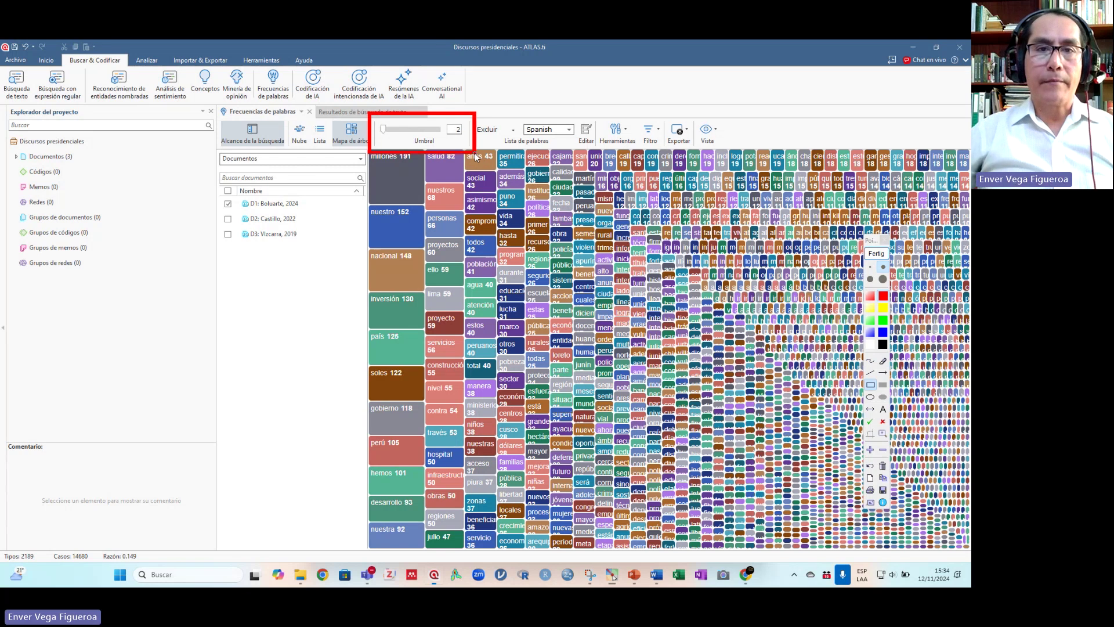
left_click(876, 254)
Step: Raise the frequency threshold to 45 and magnify the threshold area with the screen annotation tool
left_click_drag(385, 134, 397, 133)
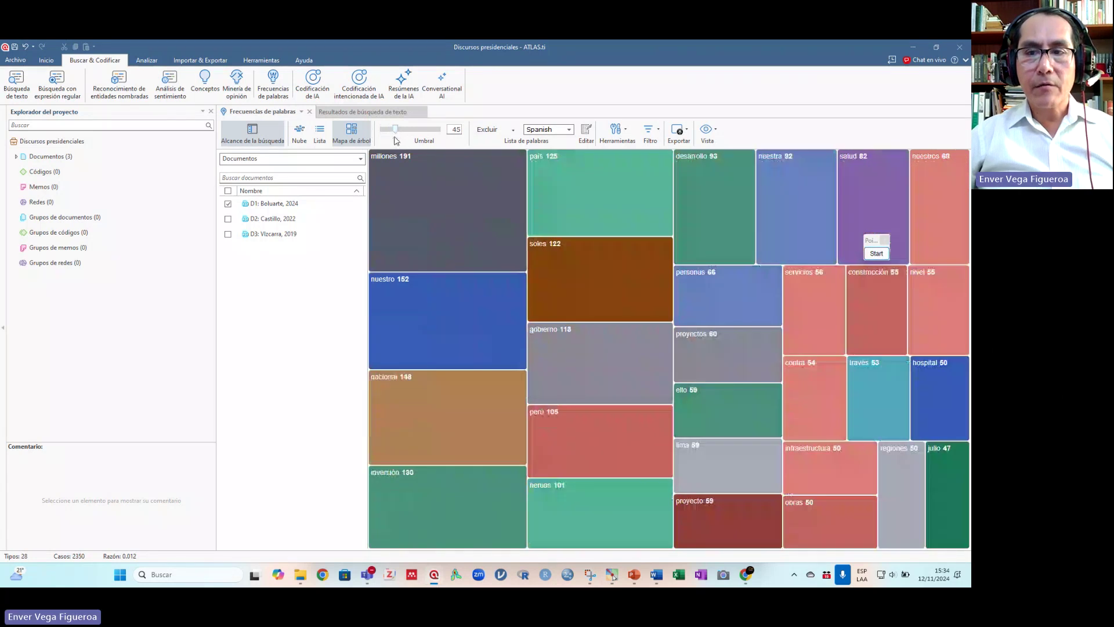
left_click(877, 253)
left_click(882, 433)
left_click_drag(475, 128, 511, 295)
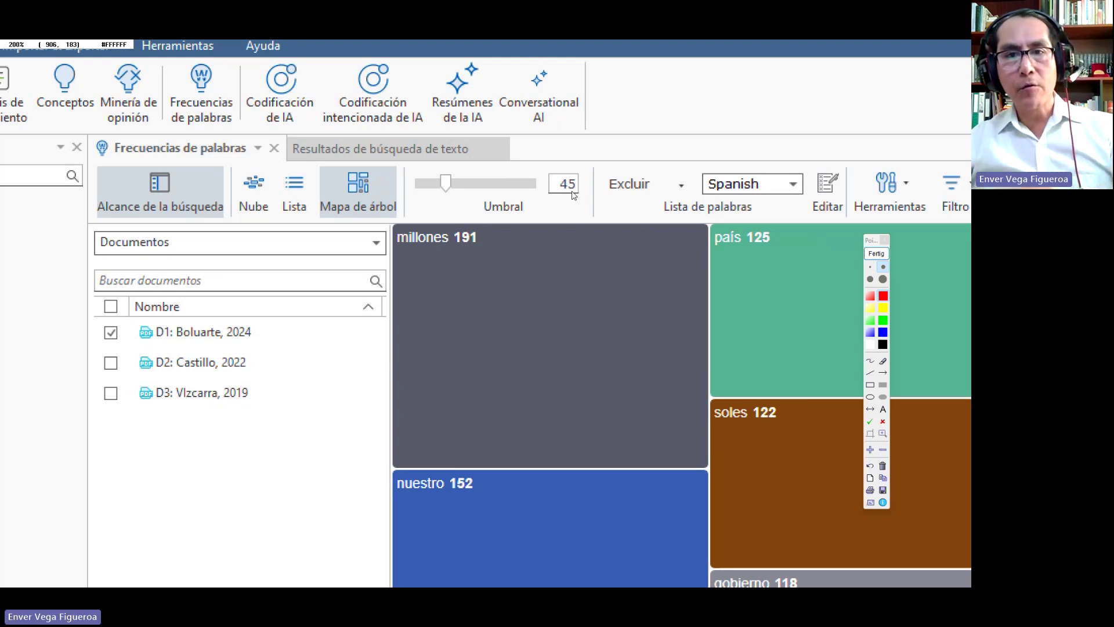
left_click(876, 253)
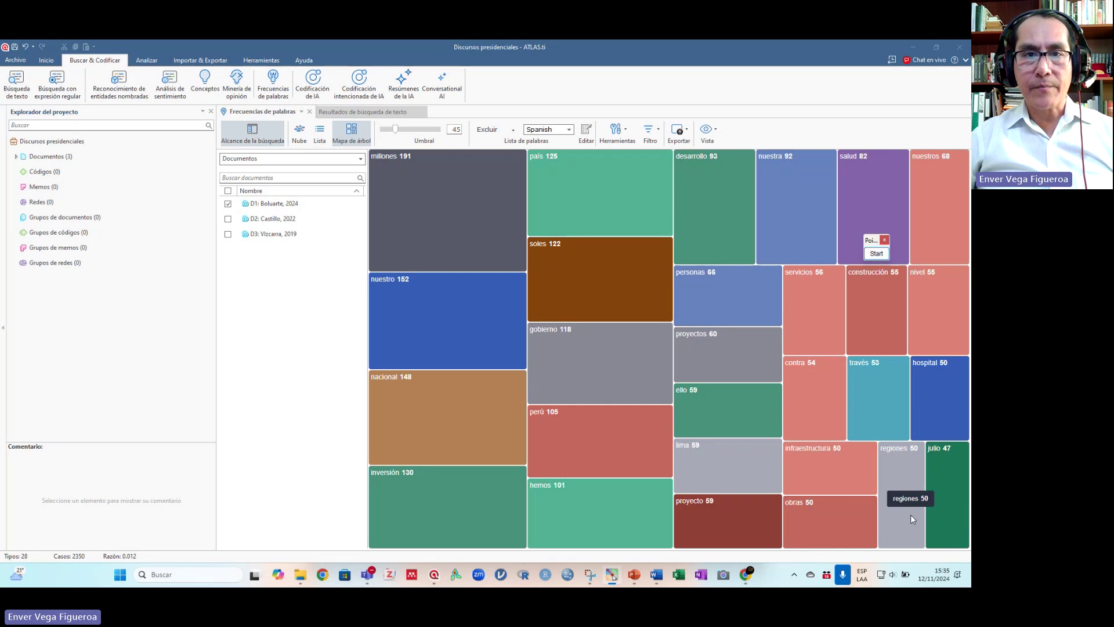
Step: Review the filtered words as a list down to the lowest count, then return to the tree map
left_click(322, 141)
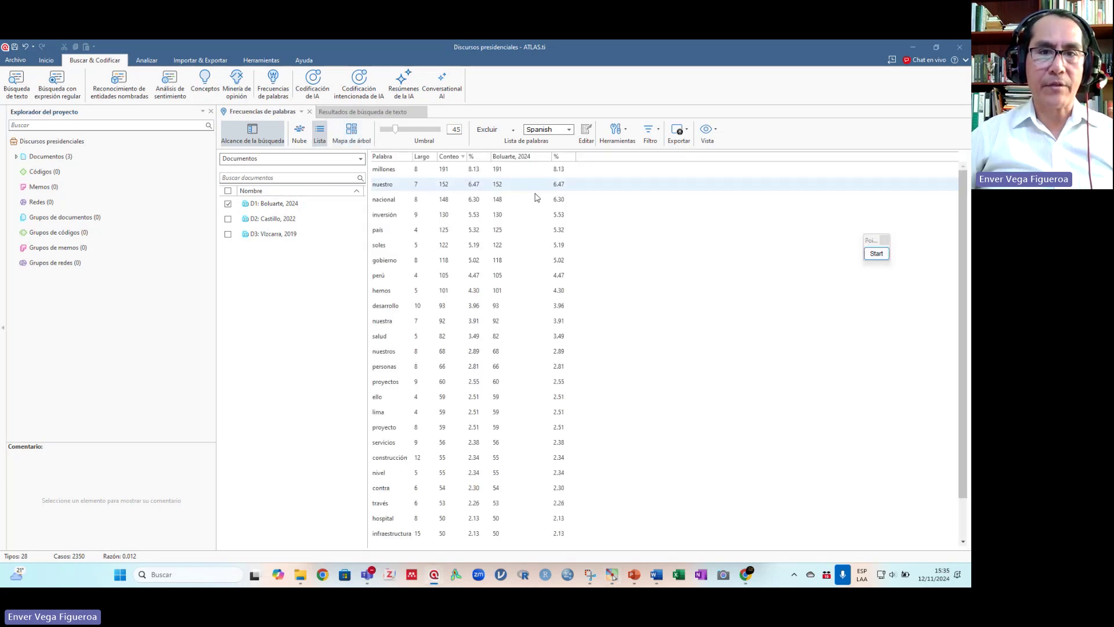
scroll(451, 383, "down", 1)
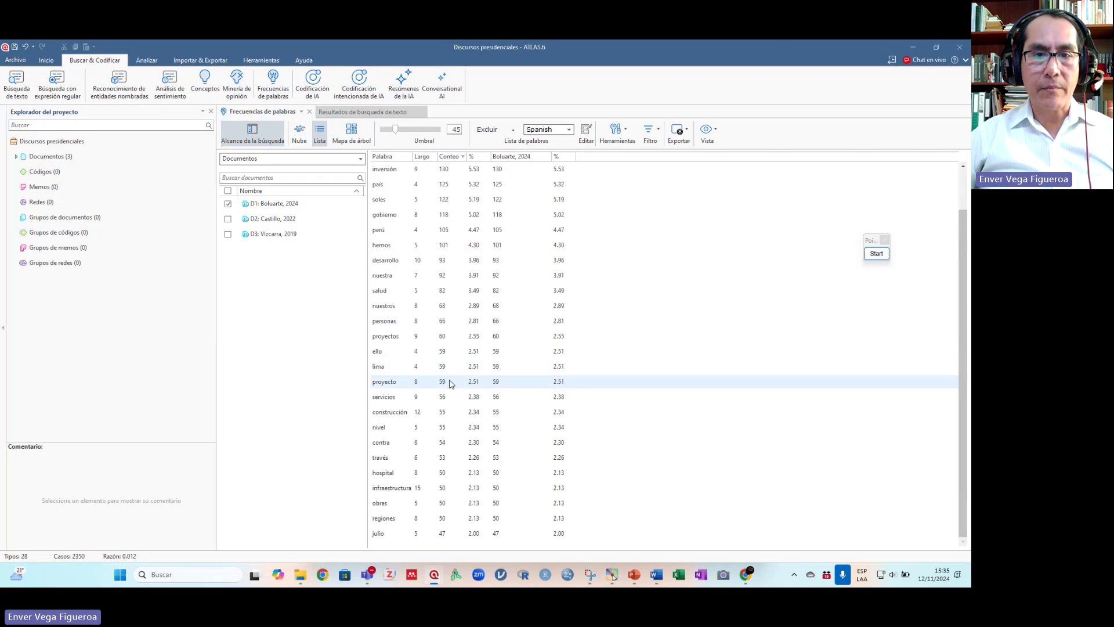
left_click(449, 396)
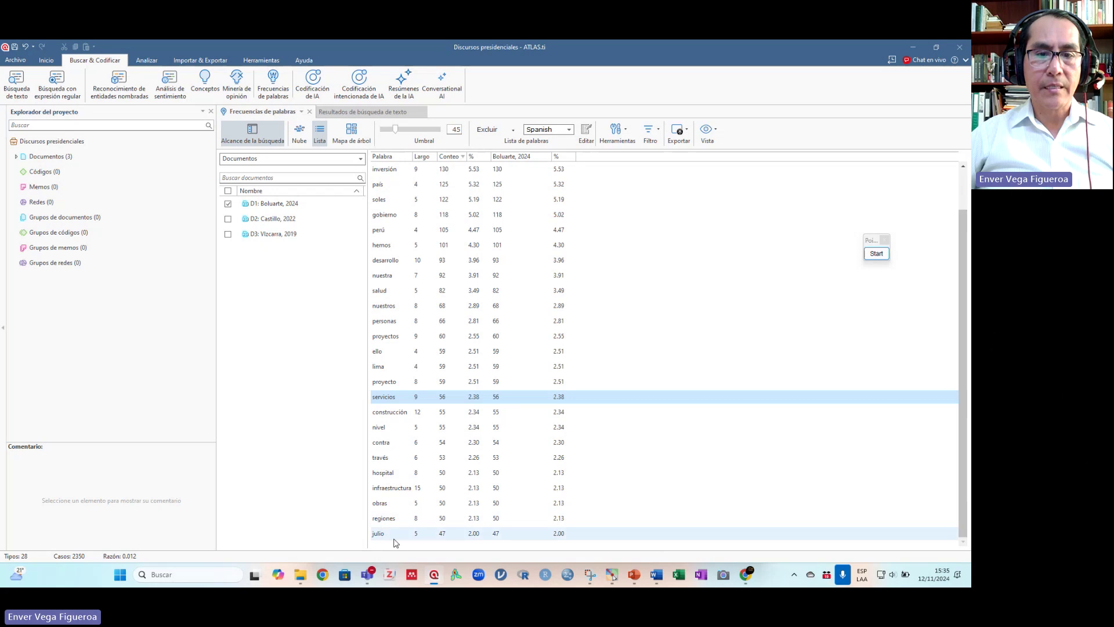
left_click(319, 142)
left_click(351, 132)
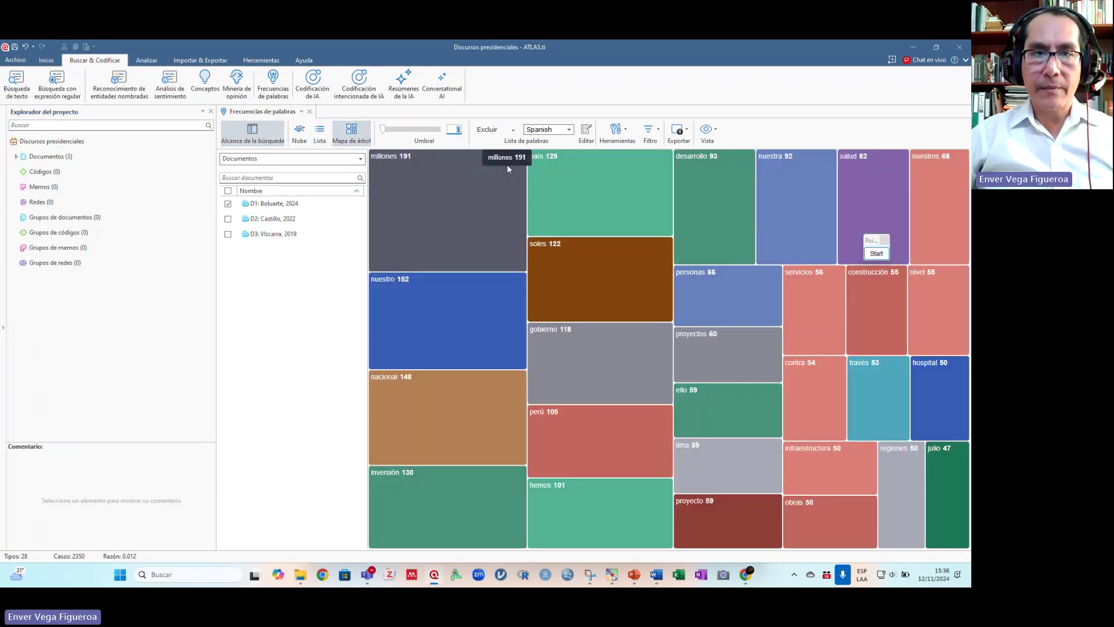
Step: Set the frequency threshold to 100 and display the filtered words as a word cloud
type("100")
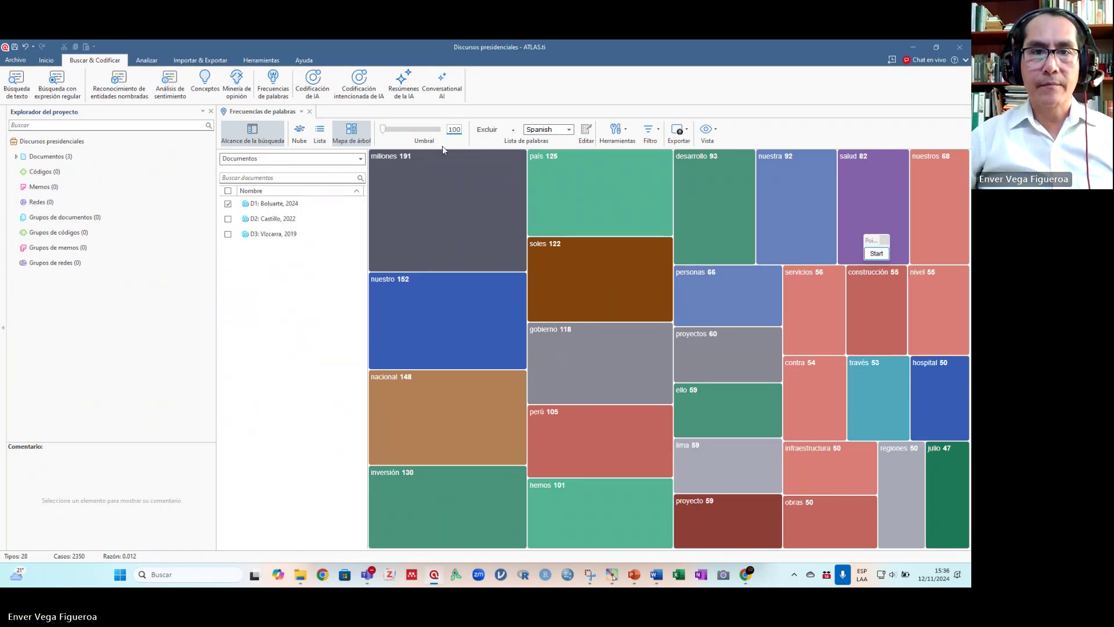
left_click(545, 203)
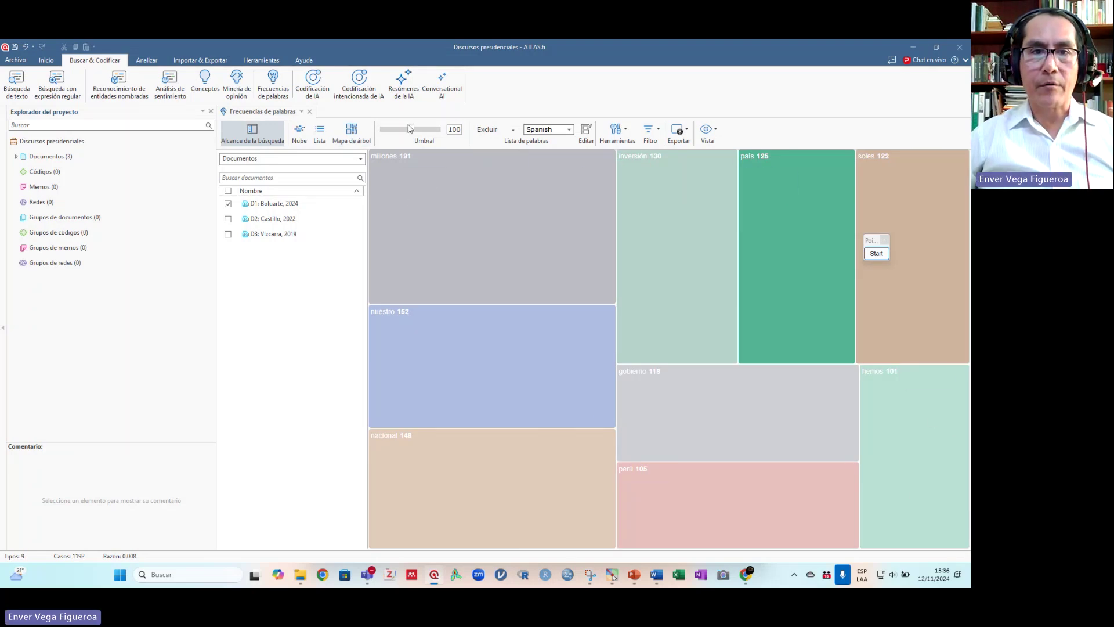
left_click(304, 140)
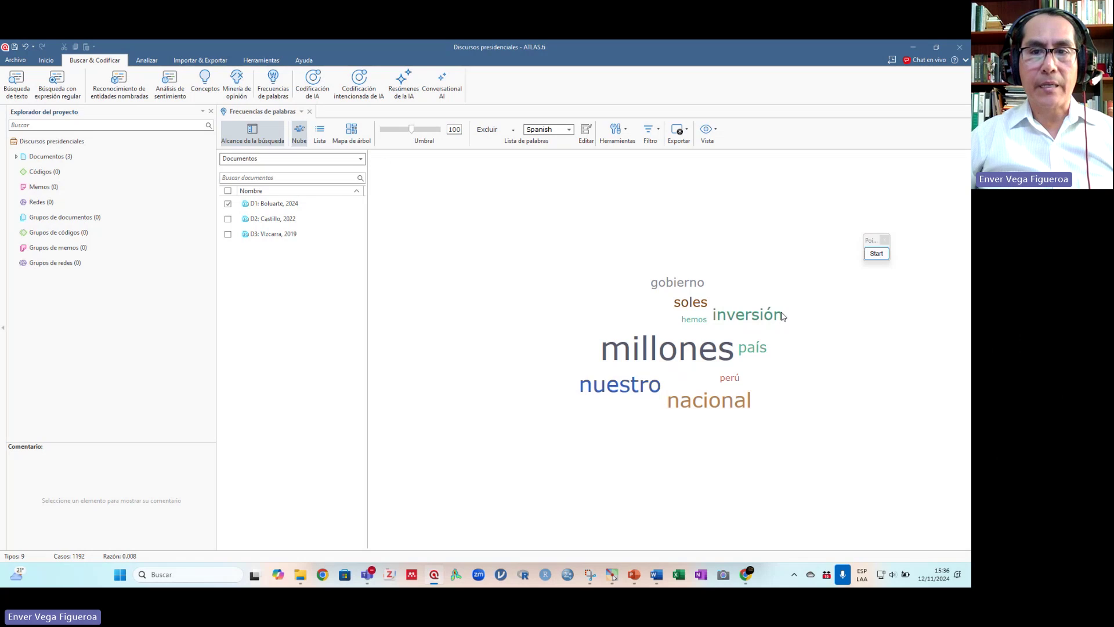
mouse_move(676, 353)
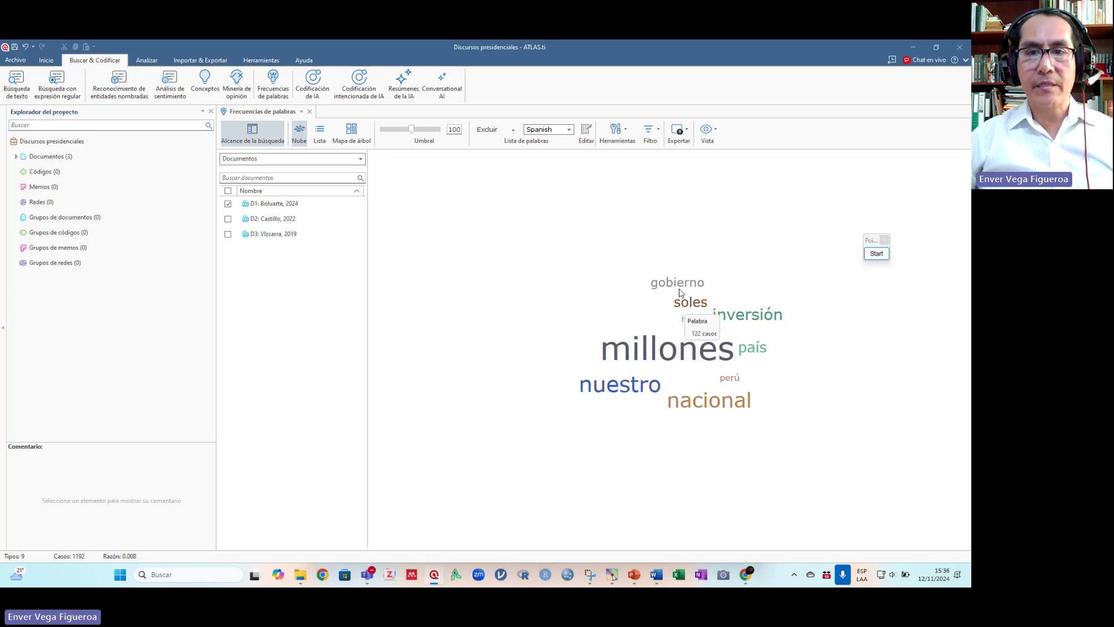
Step: Reset the frequency threshold to 1 and search for the word "programa" in context from the word cloud
left_click_drag(412, 130, 387, 141)
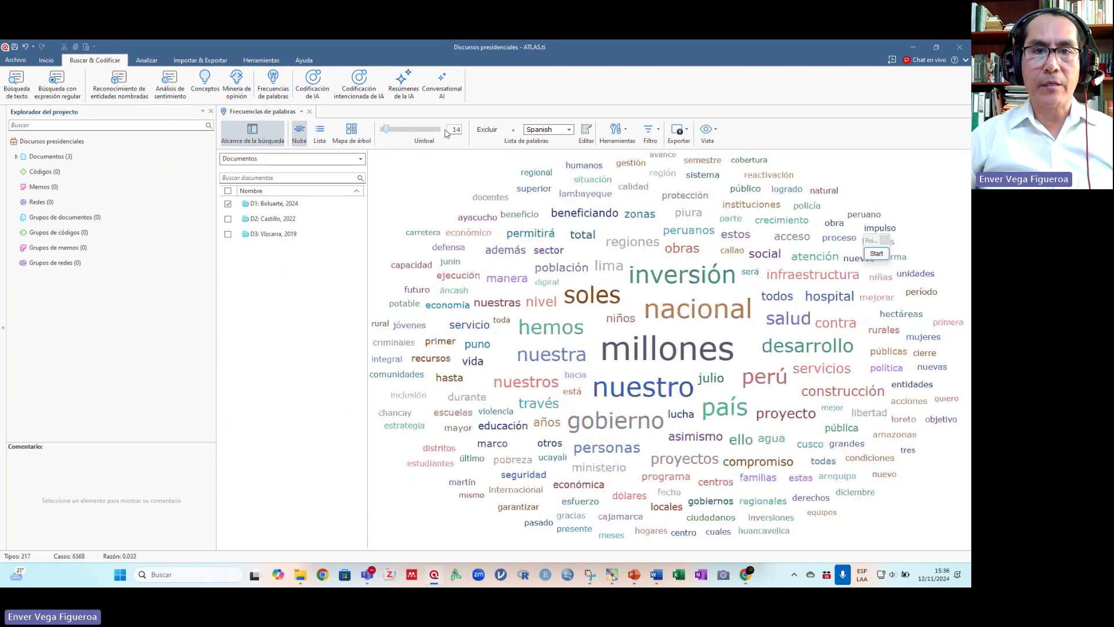
key("BackSpace")
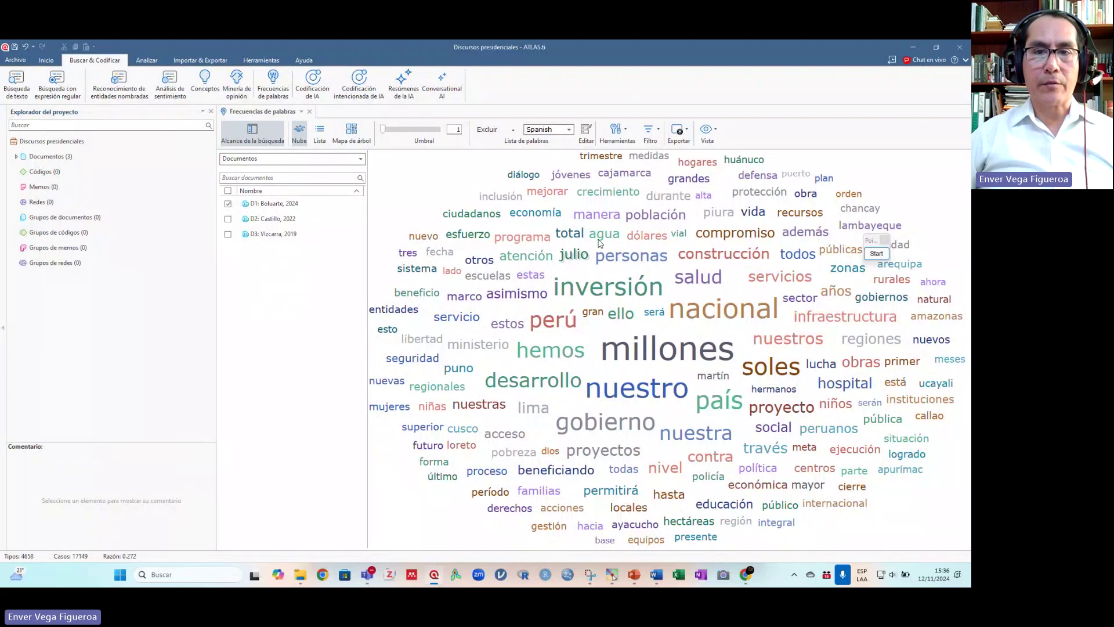
right_click(525, 244)
left_click(560, 295)
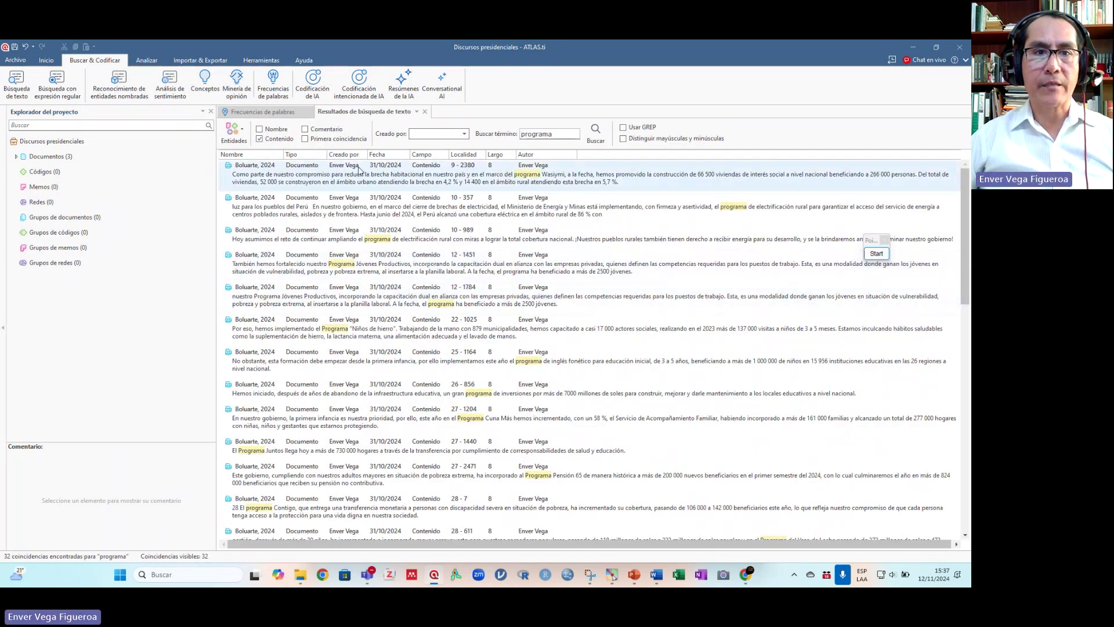
Step: Search for the word "nacional" in context from the tree map and review the passages through to the last one
left_click(266, 114)
left_click(351, 132)
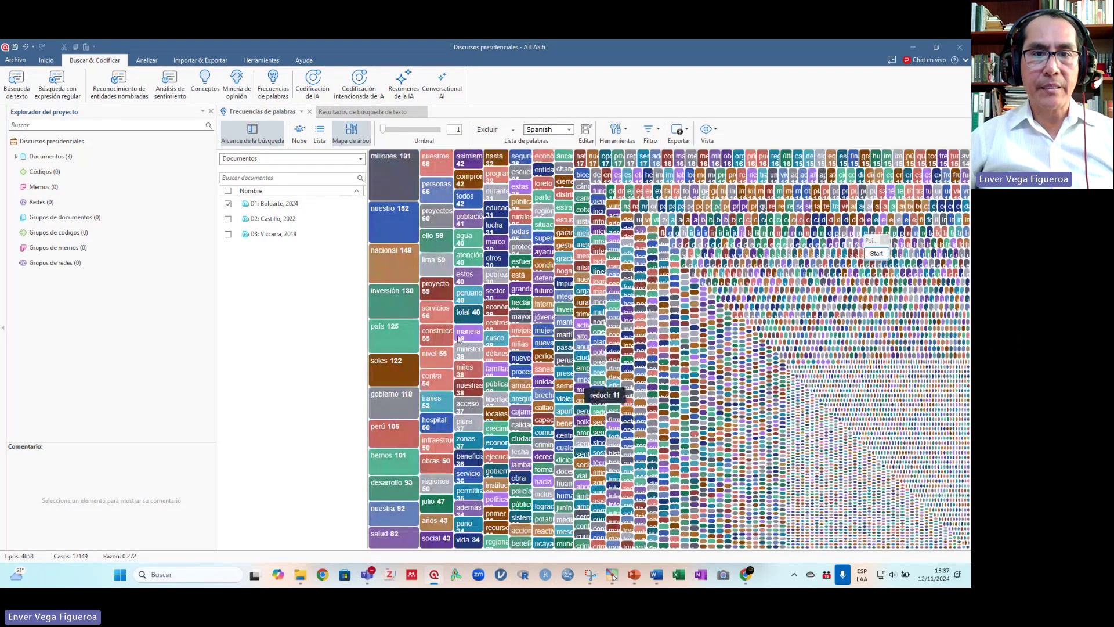
right_click(386, 264)
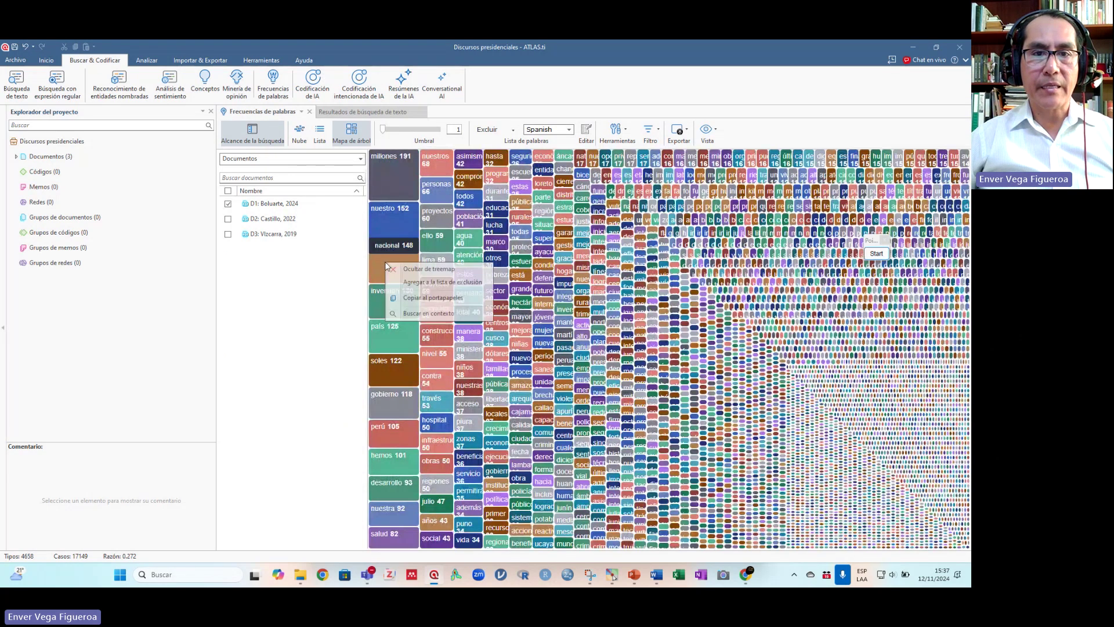
left_click(450, 316)
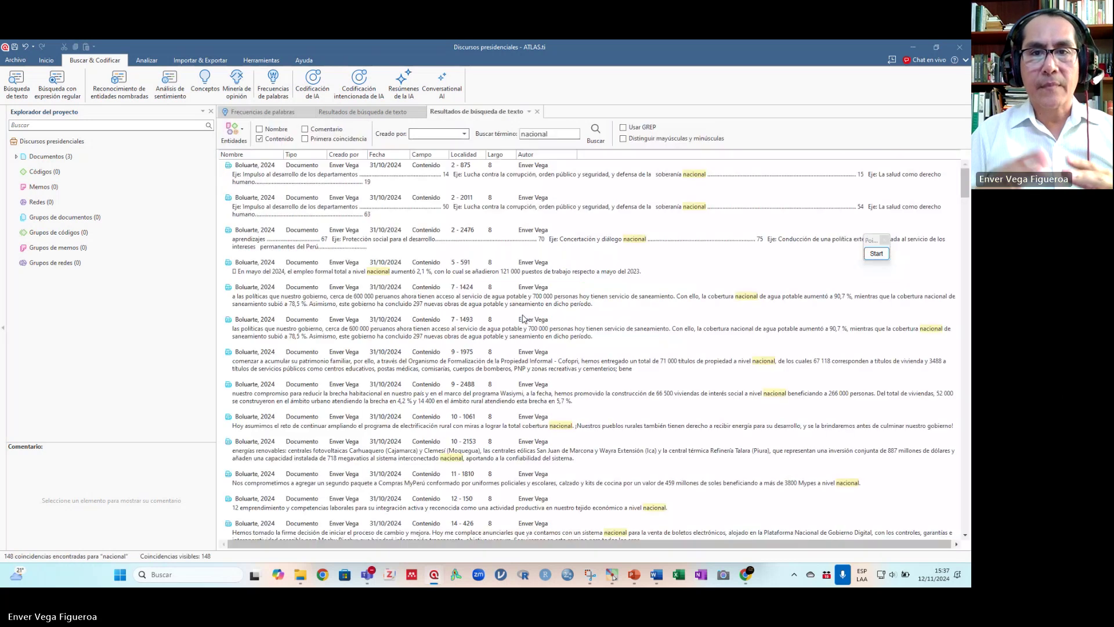
scroll(499, 348, "down", 15)
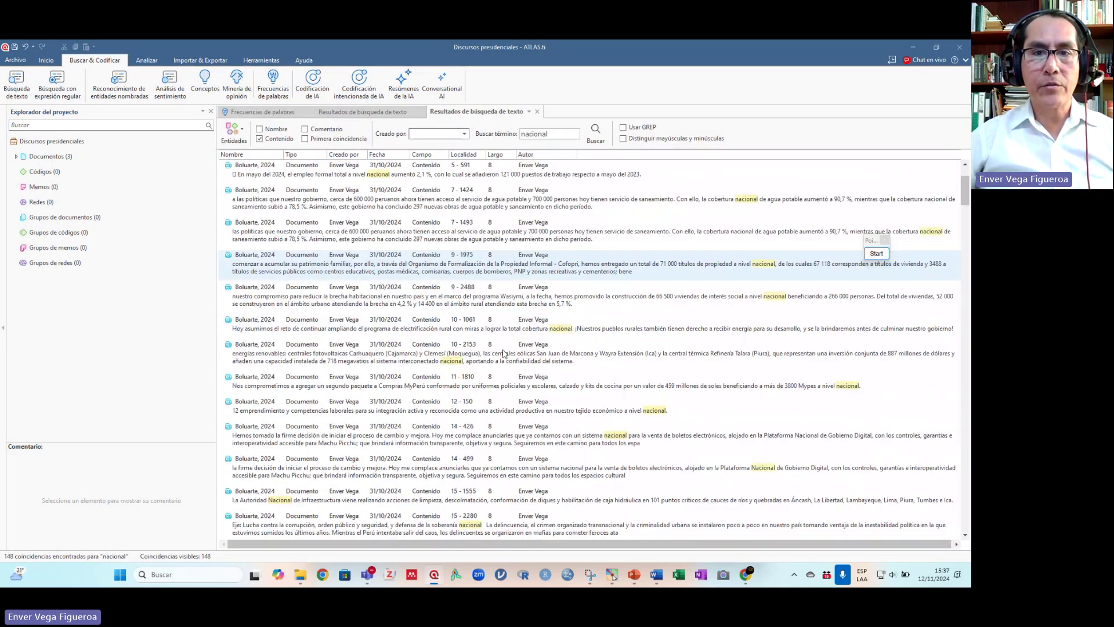
scroll(476, 379, "down", 15)
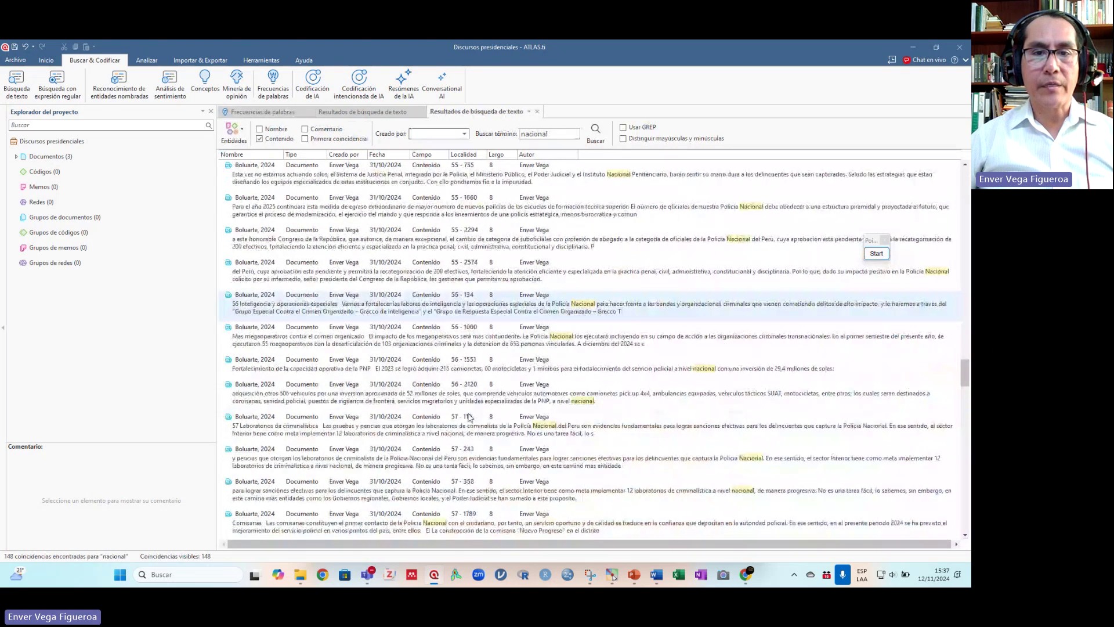
scroll(470, 428, "up", 5)
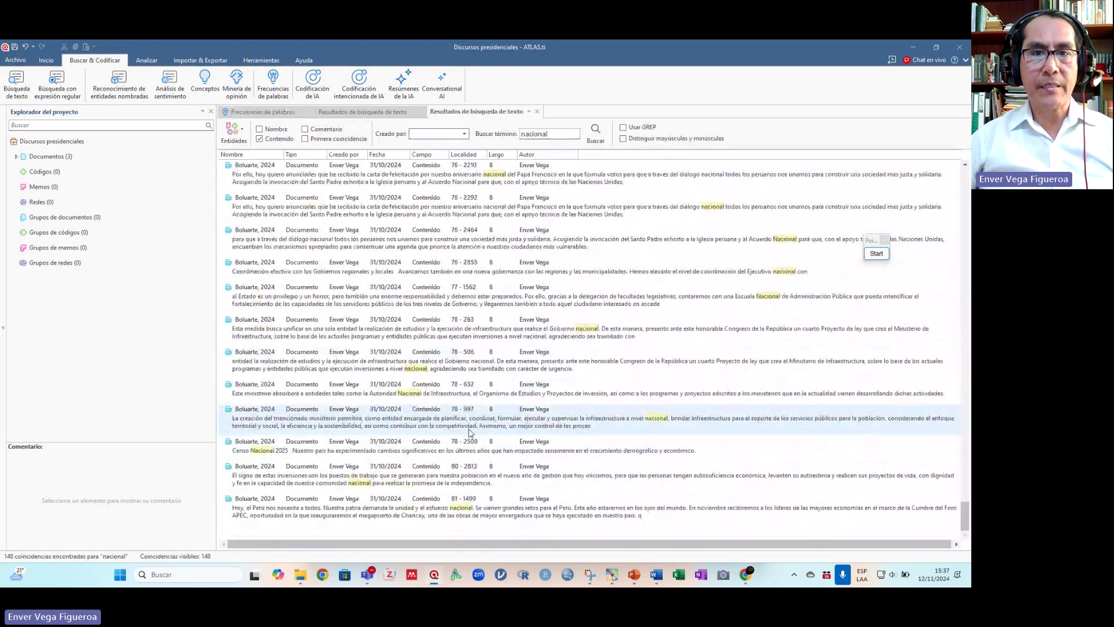
left_click_drag(964, 455, 964, 177)
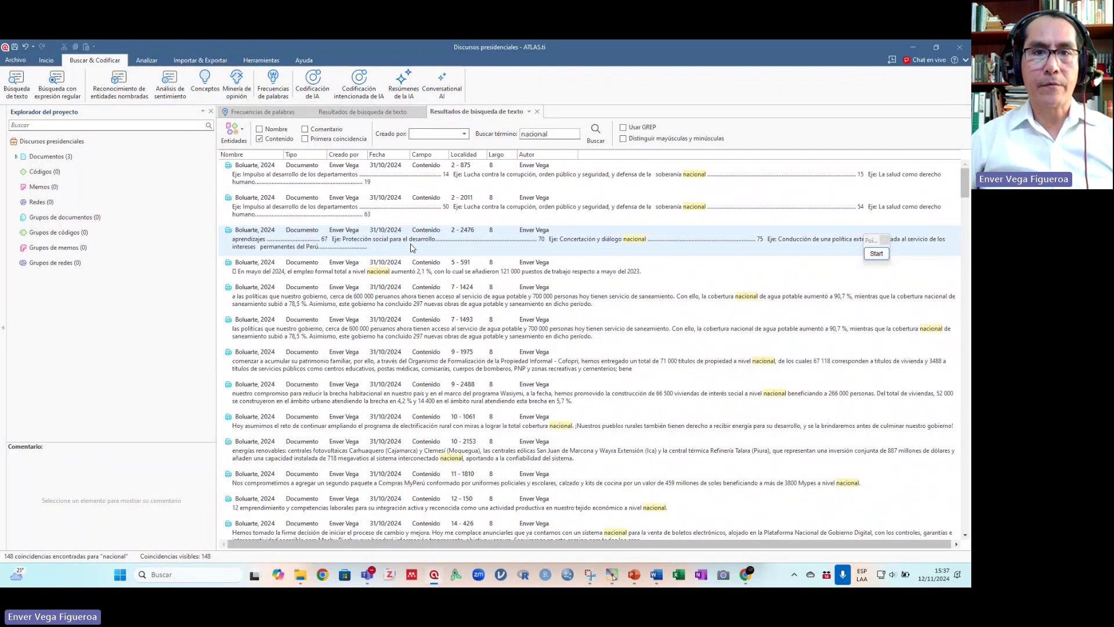
Step: Return to the word frequencies and close both text search results
left_click(261, 111)
left_click(348, 118)
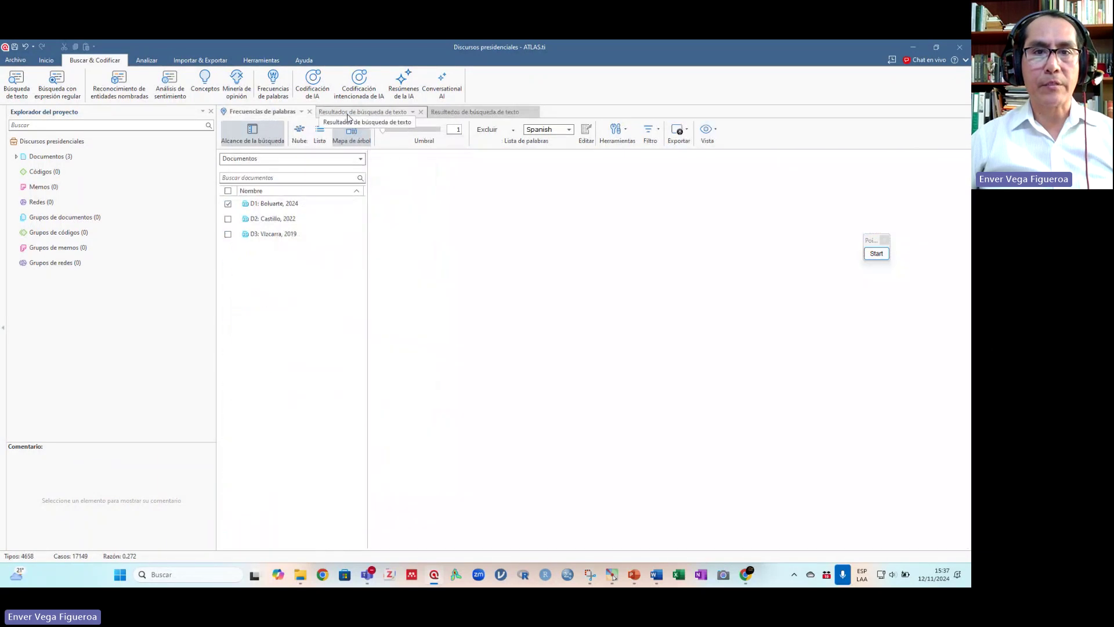
left_click(425, 112)
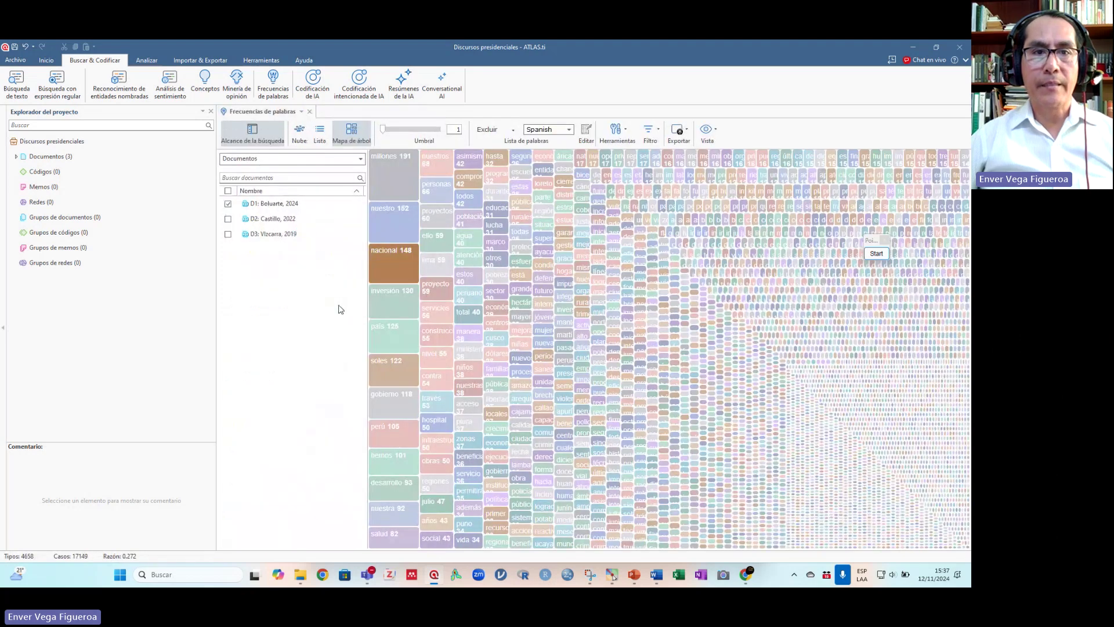